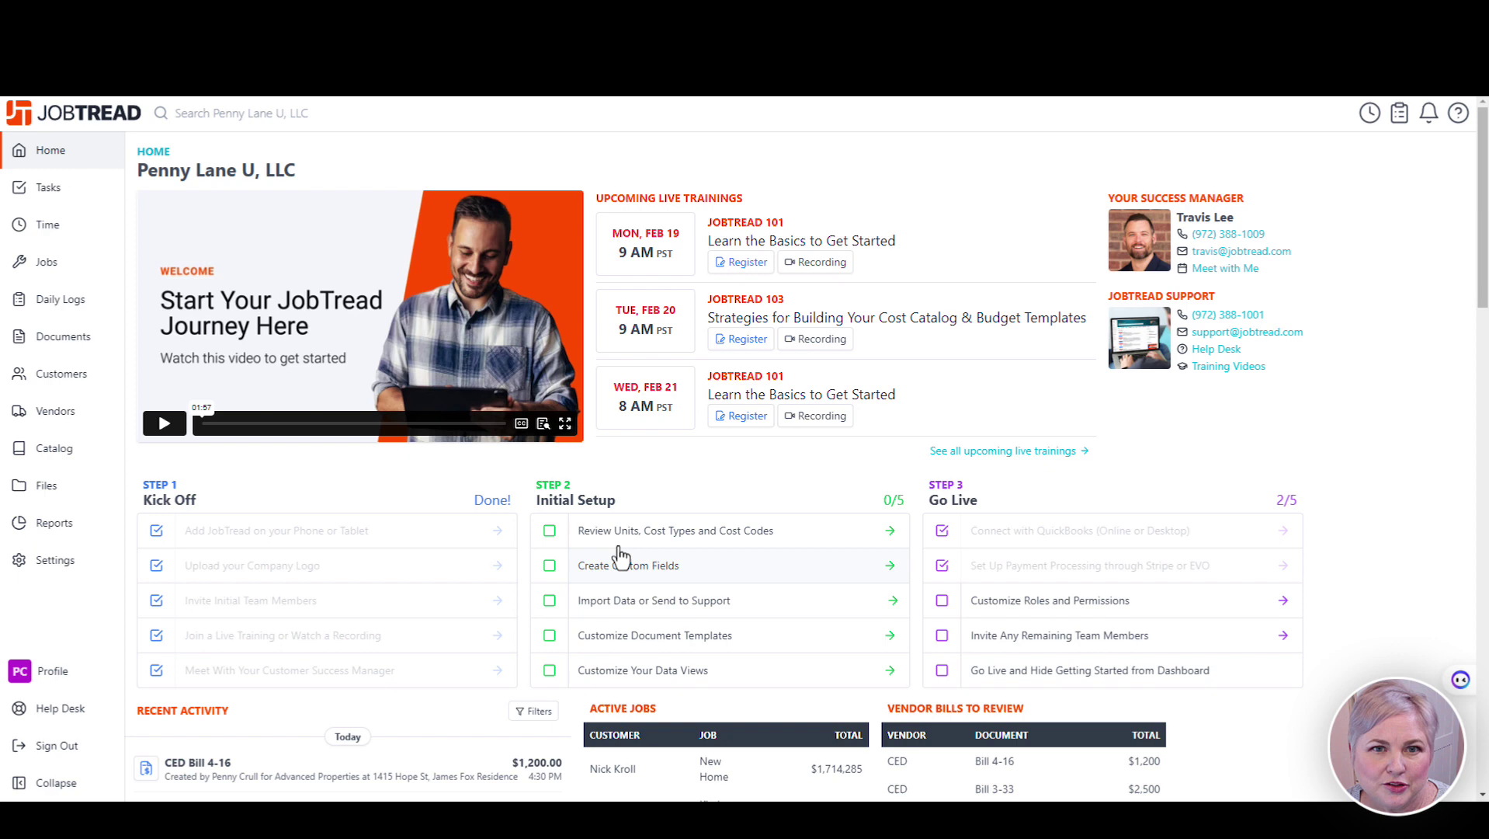
- Show the four internal users on the Members tab, closing the Add Member form without adding anyone
{"action": "left_click", "coordinate": [54, 571]}
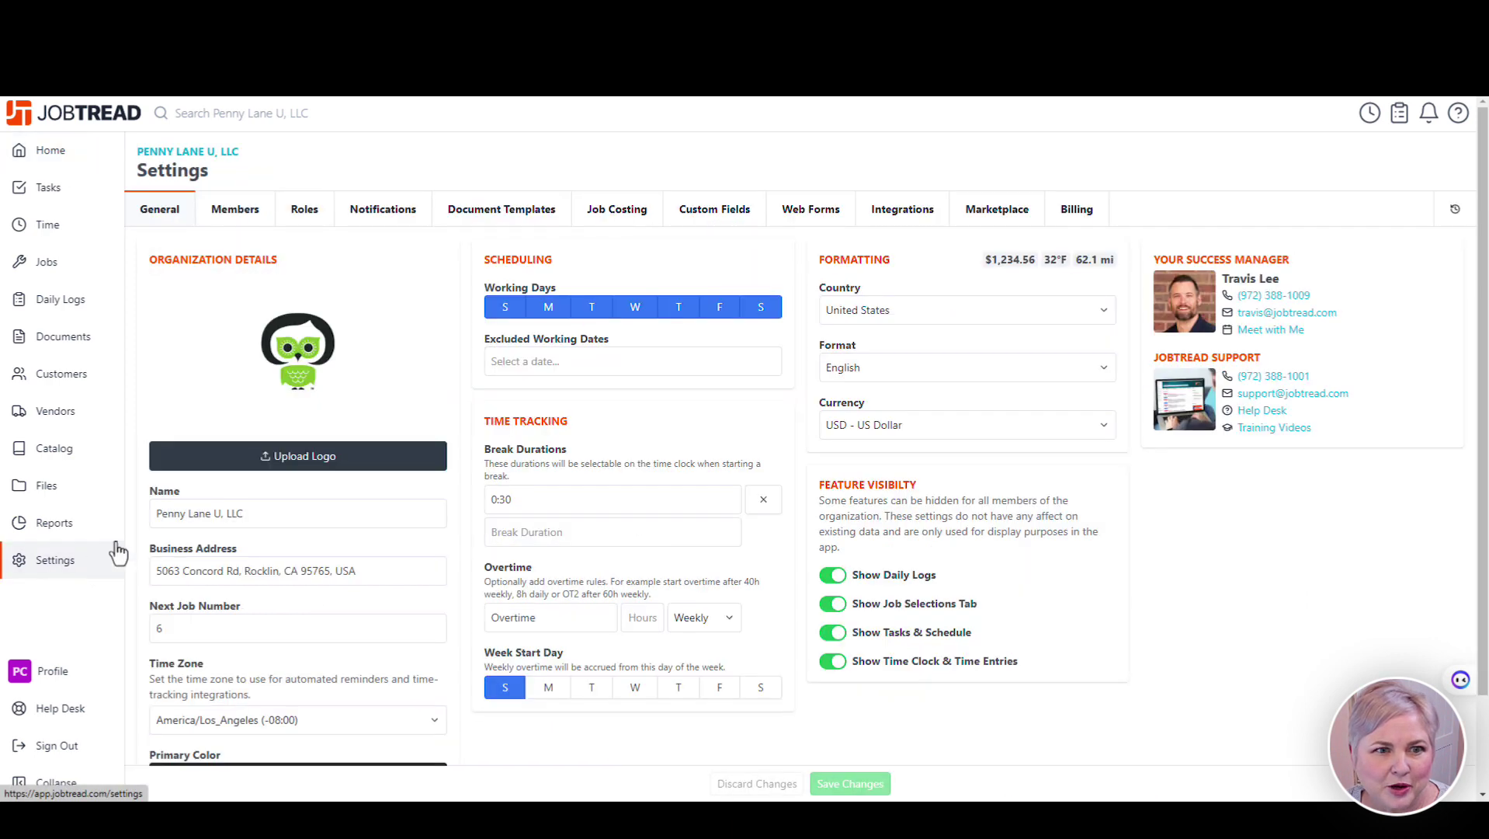
{"action": "left_click", "coordinate": [221, 224]}
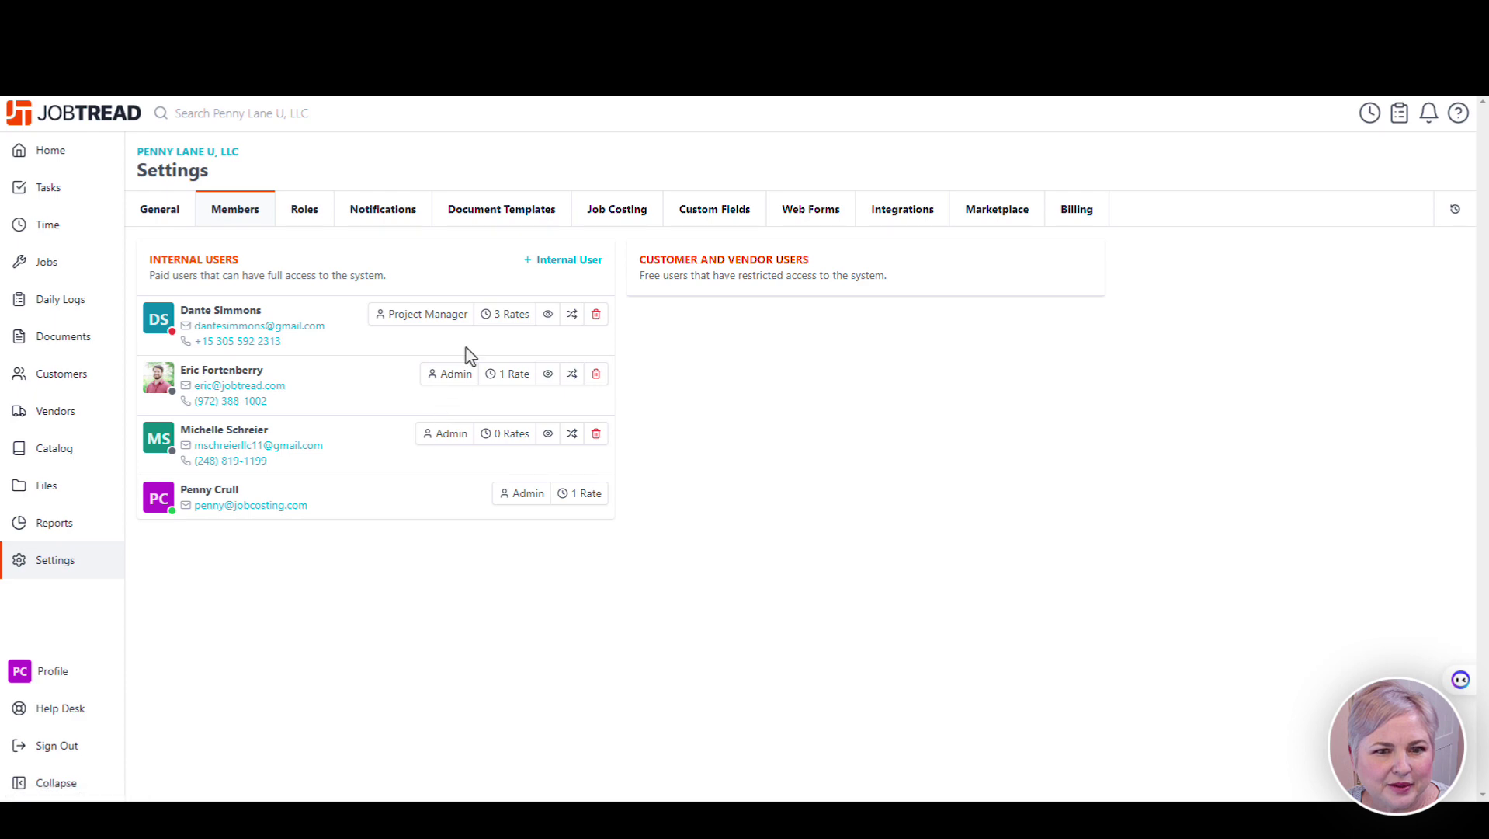
{"action": "left_click", "coordinate": [564, 261]}
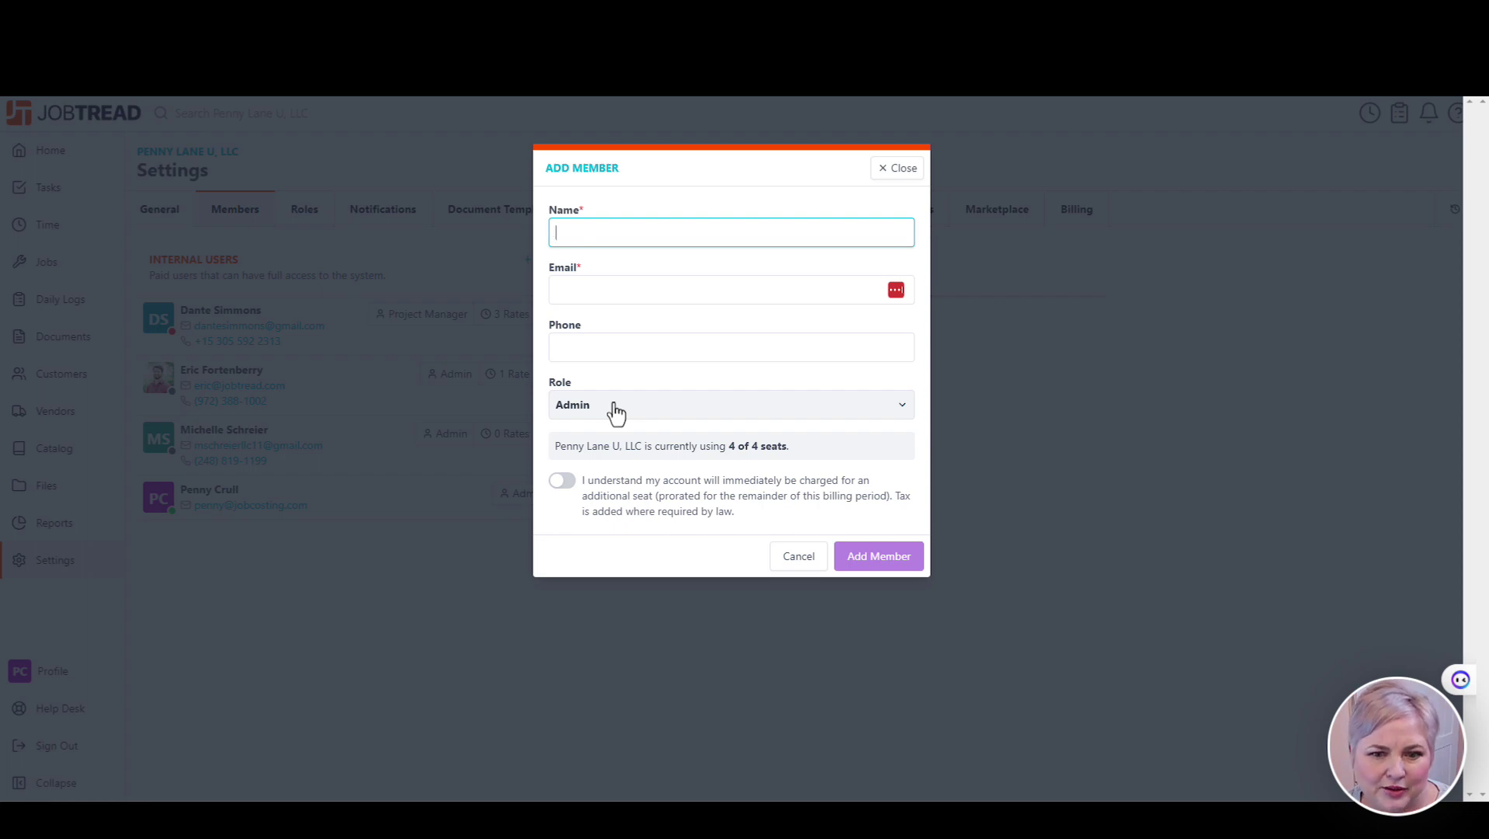
{"action": "left_click", "coordinate": [891, 173]}
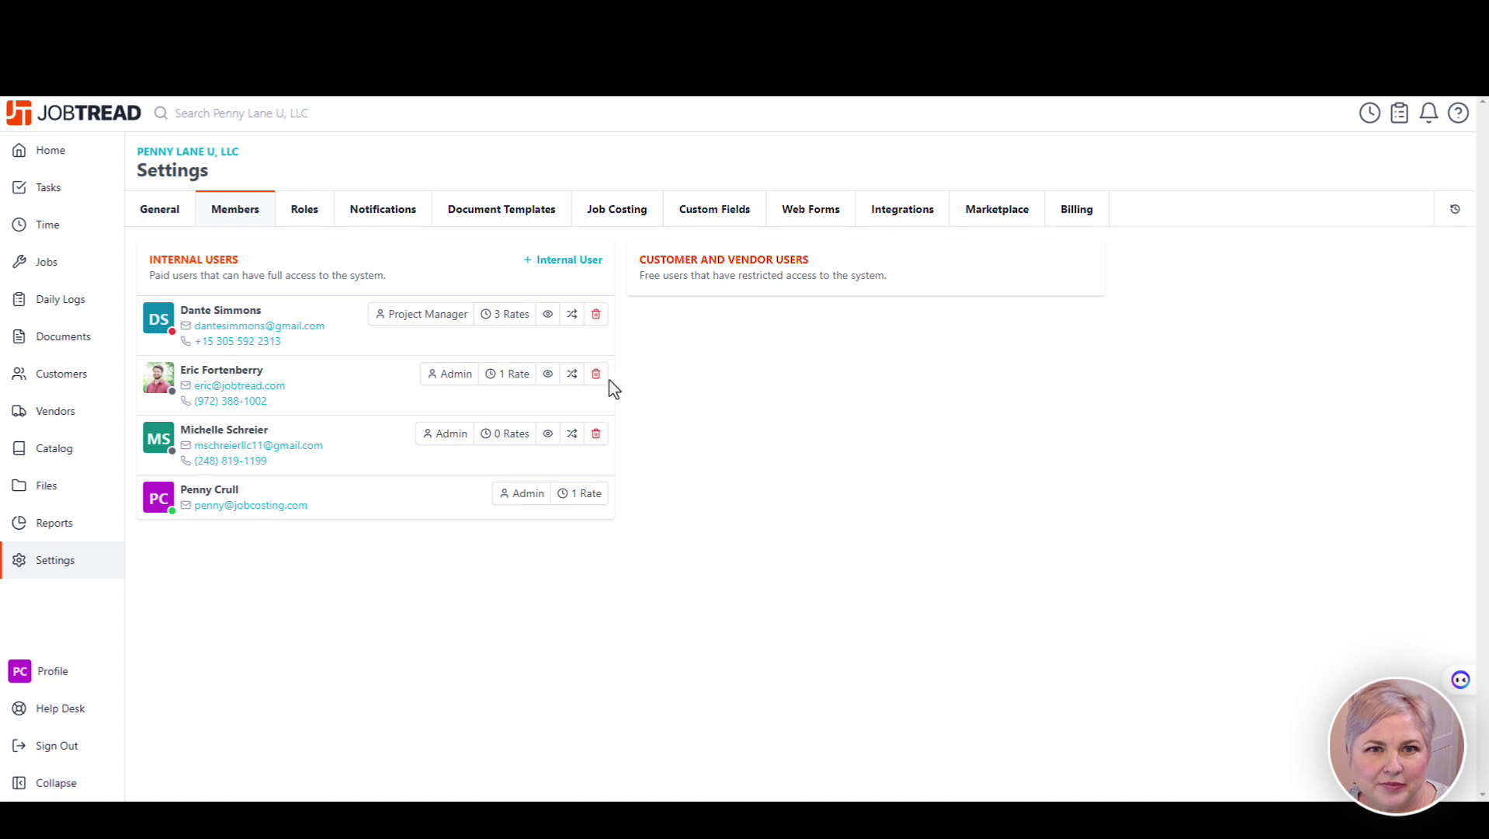
- On the QuickBooks Online Employee Mapping page, keep the project manager mapped to his QuickBooks employee
{"action": "left_click", "coordinate": [56, 566]}
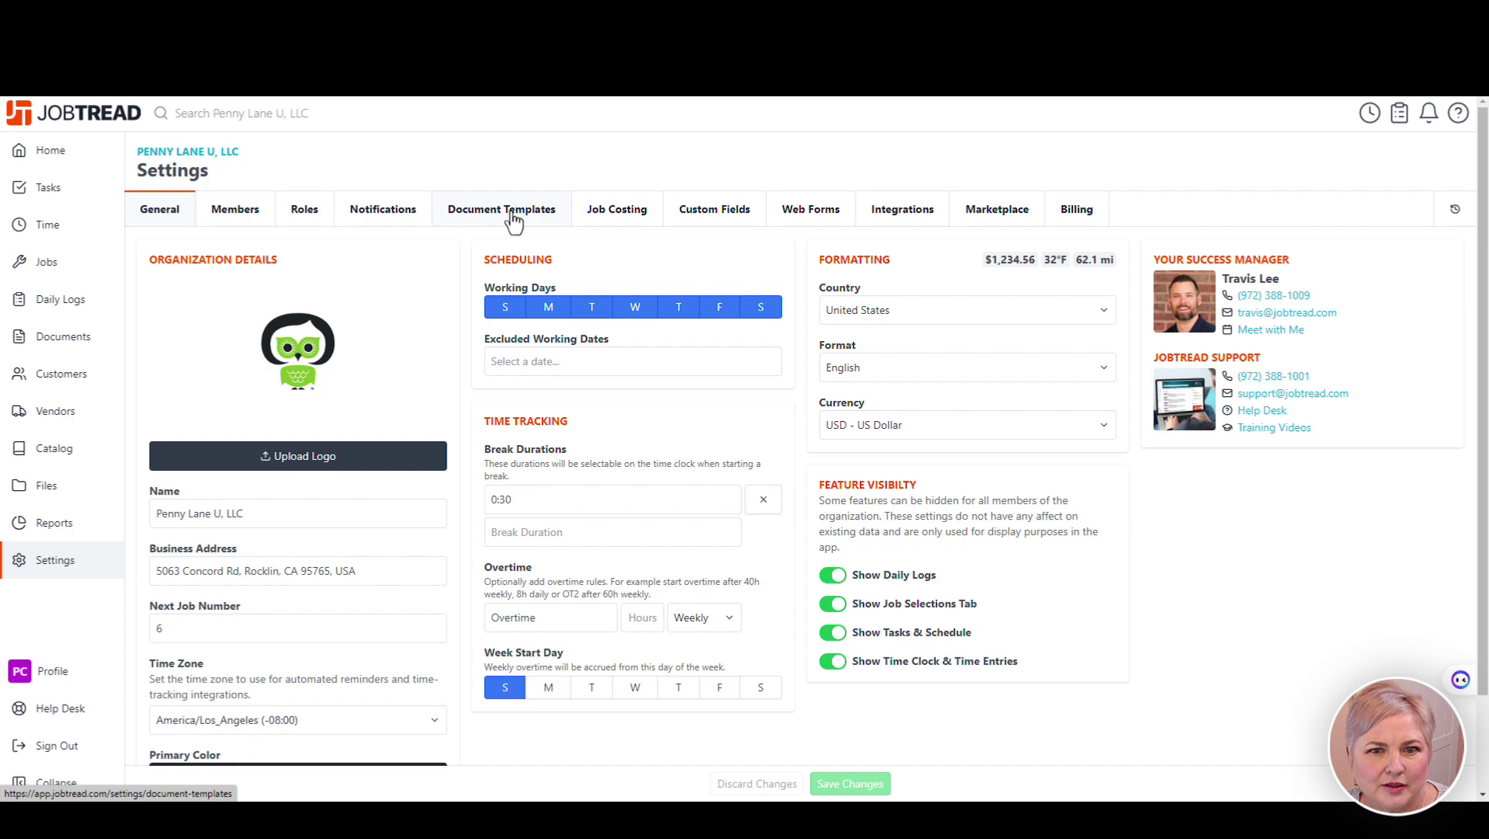
{"action": "left_click", "coordinate": [905, 218]}
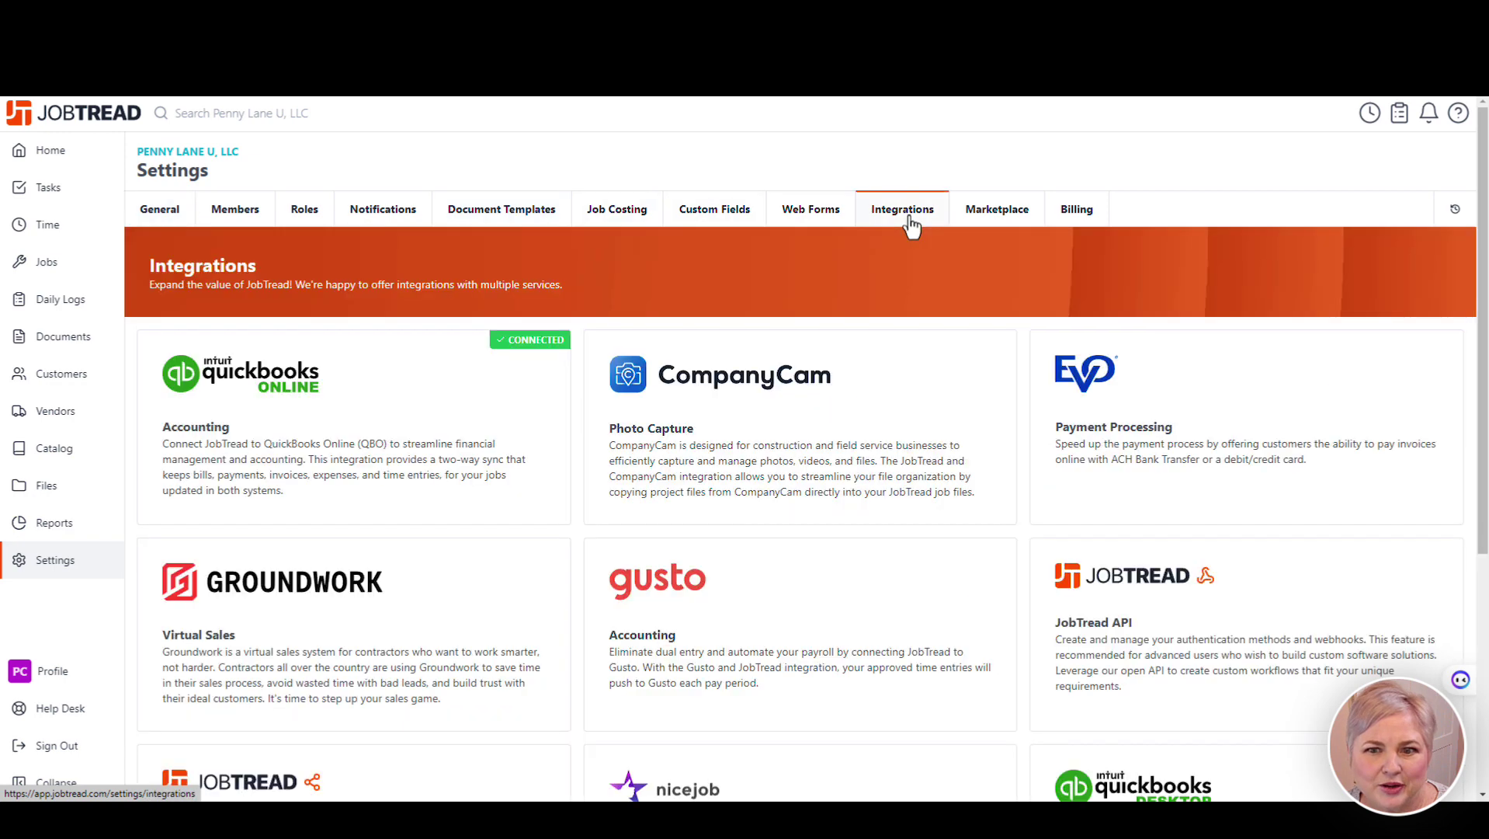
{"action": "left_click", "coordinate": [440, 444]}
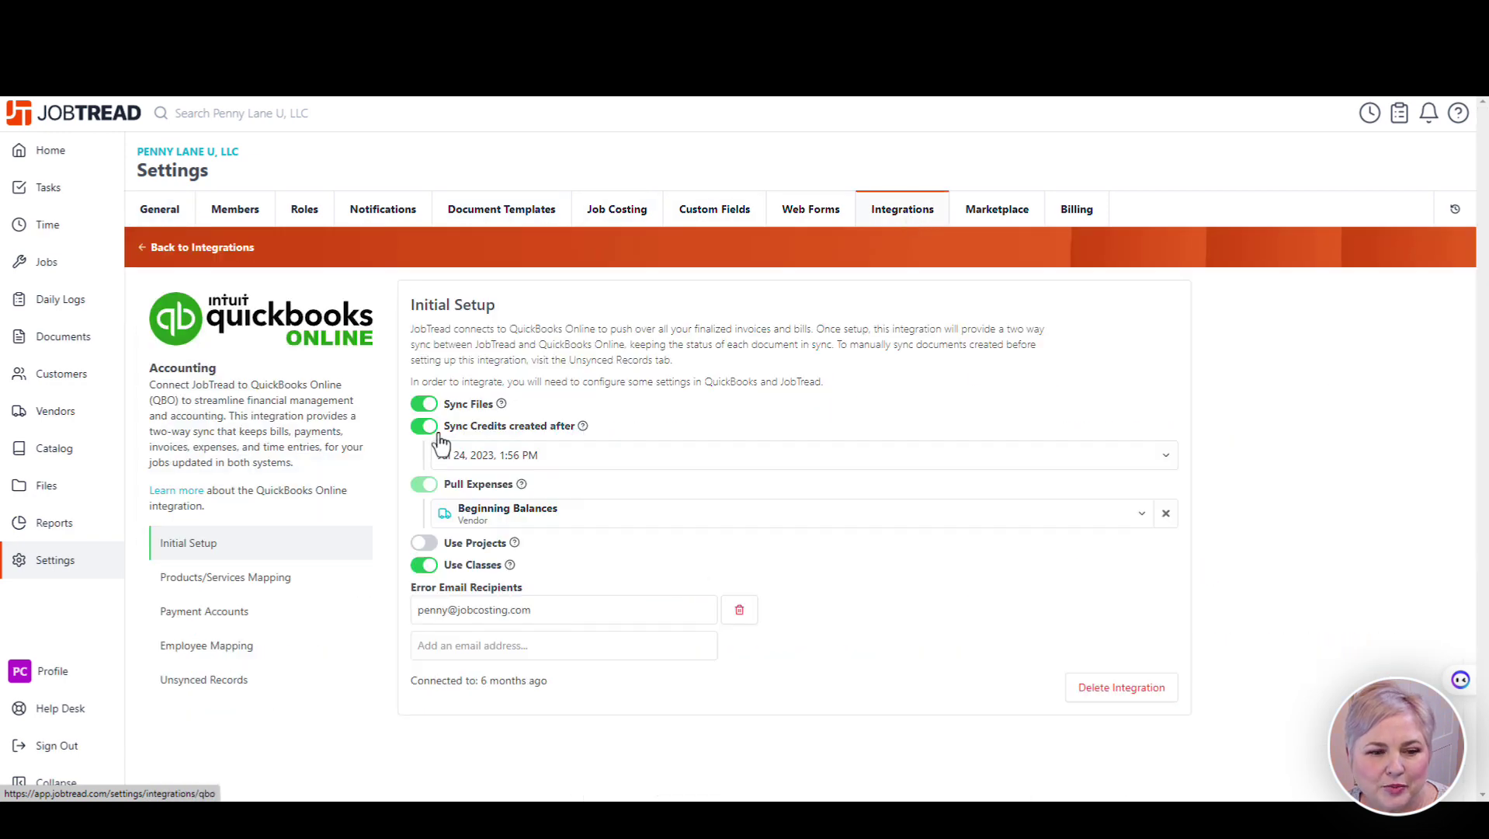
{"action": "left_click", "coordinate": [217, 659]}
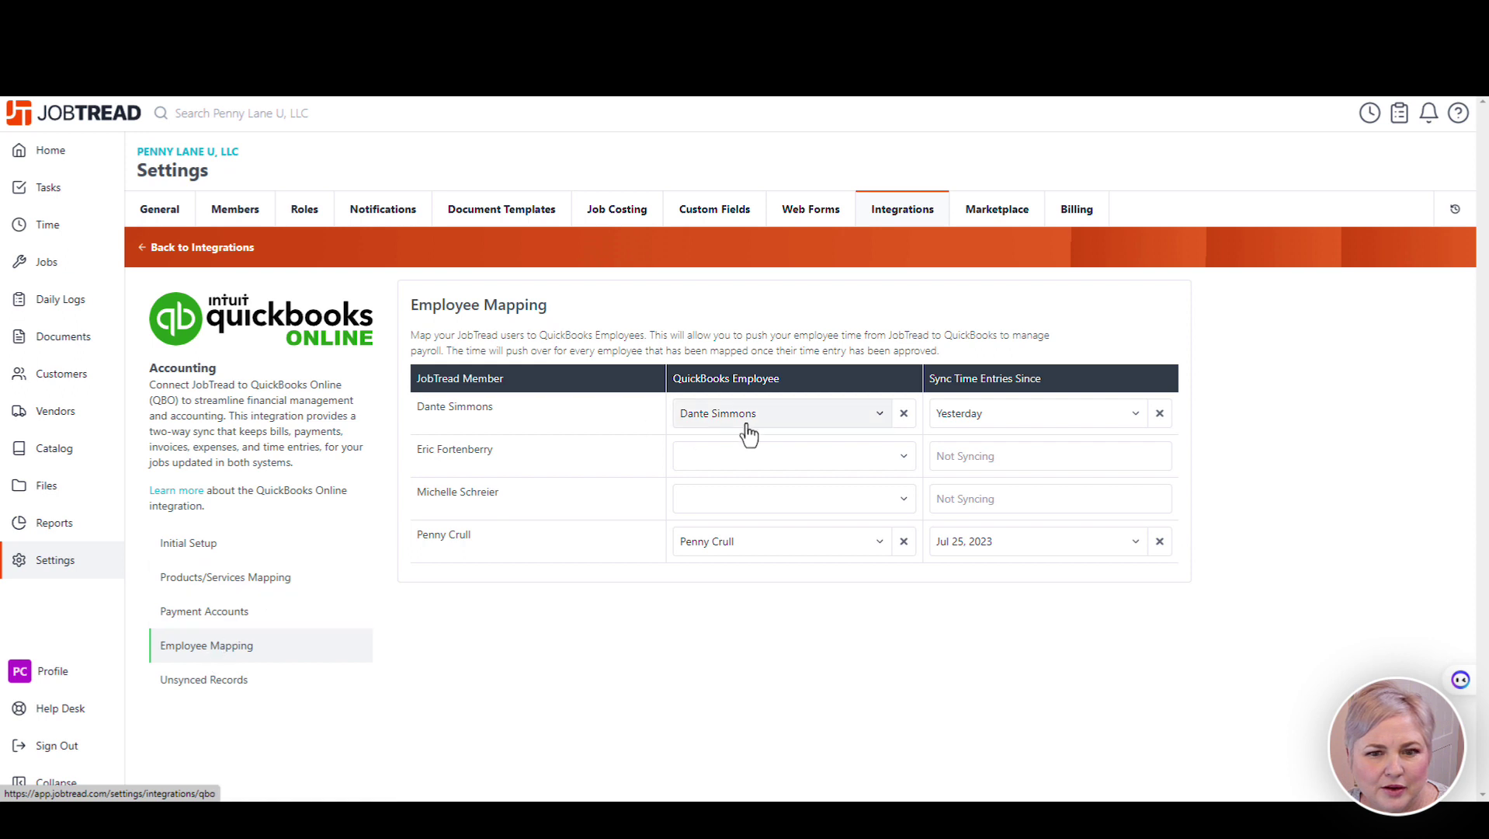
{"action": "left_click", "coordinate": [880, 424]}
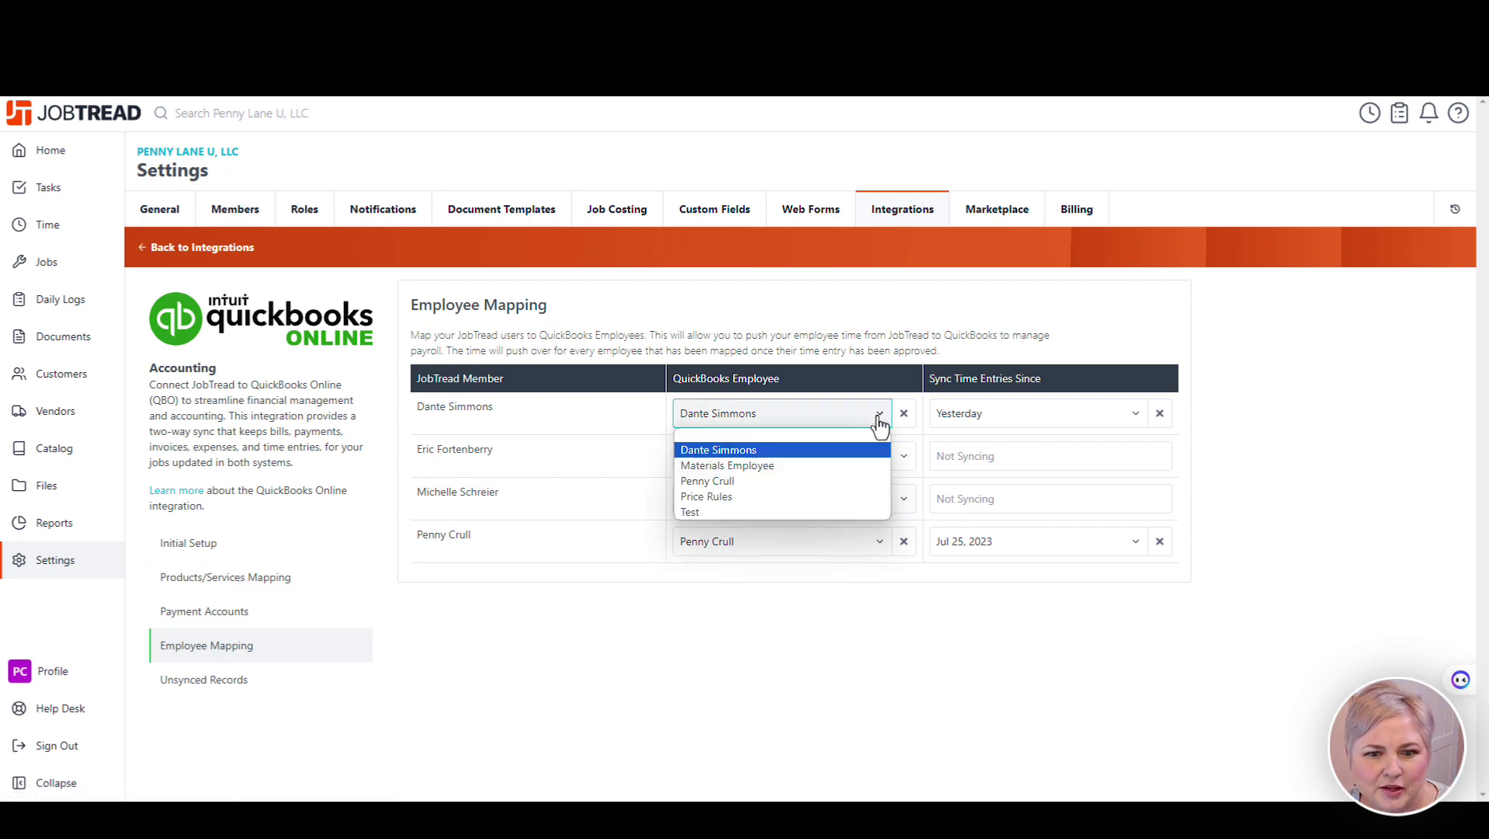
{"action": "left_click", "coordinate": [831, 458]}
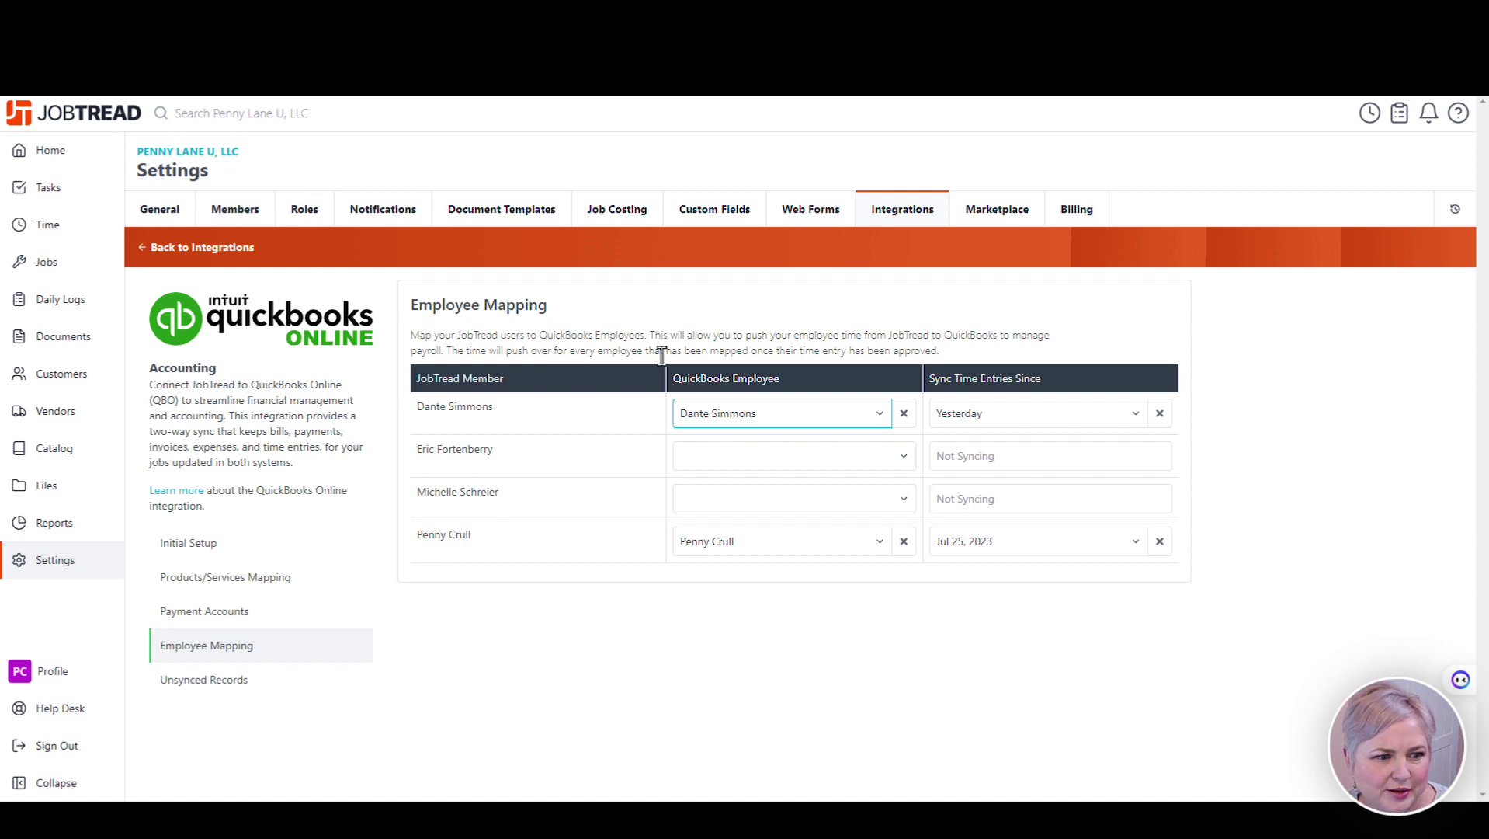
- Review the project manager's $50, $75 and $120 hourly rates and close them unchanged
{"action": "left_click", "coordinate": [242, 221]}
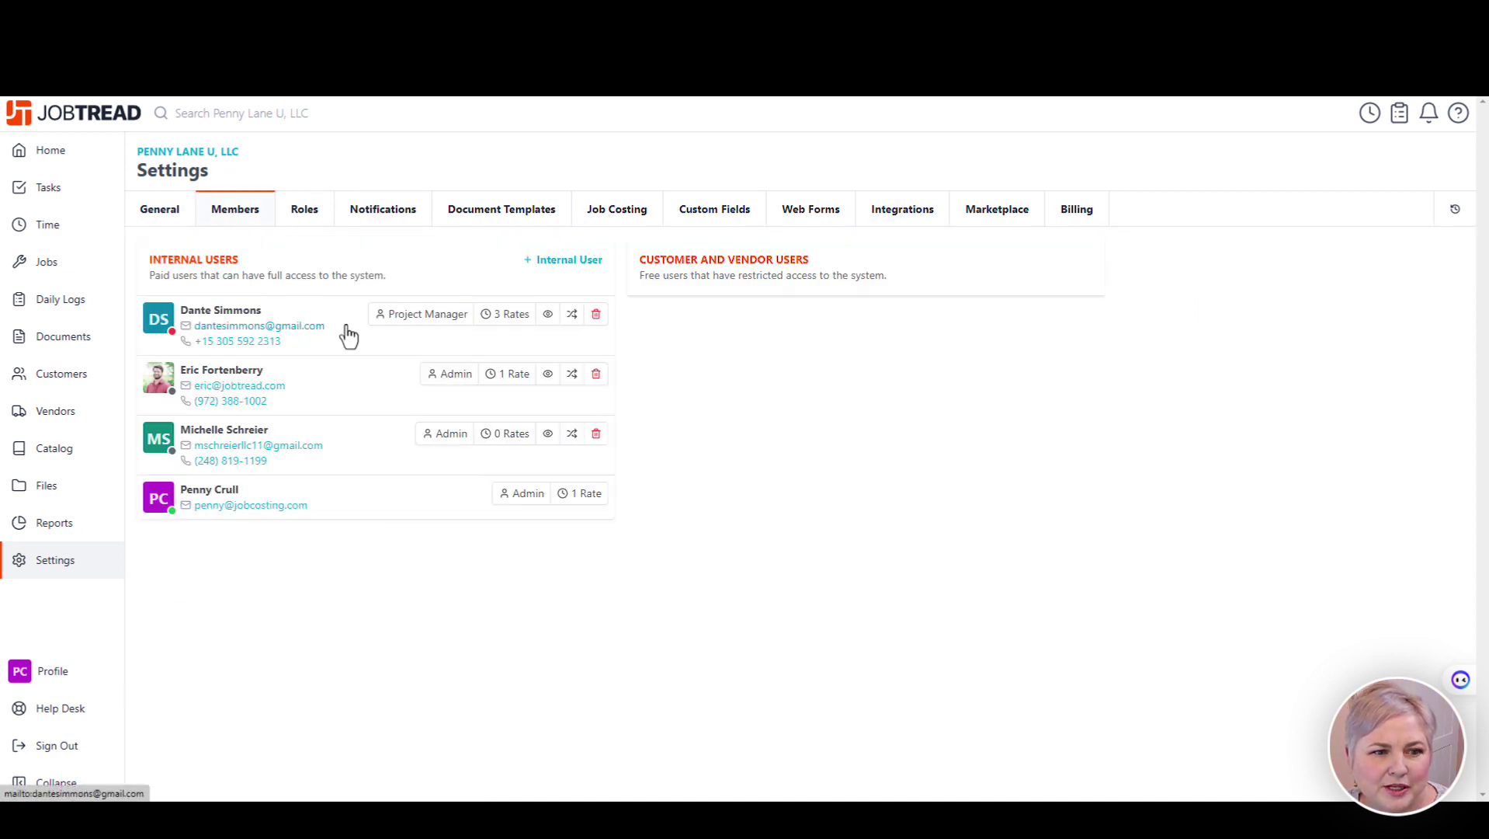
{"action": "left_click", "coordinate": [505, 314]}
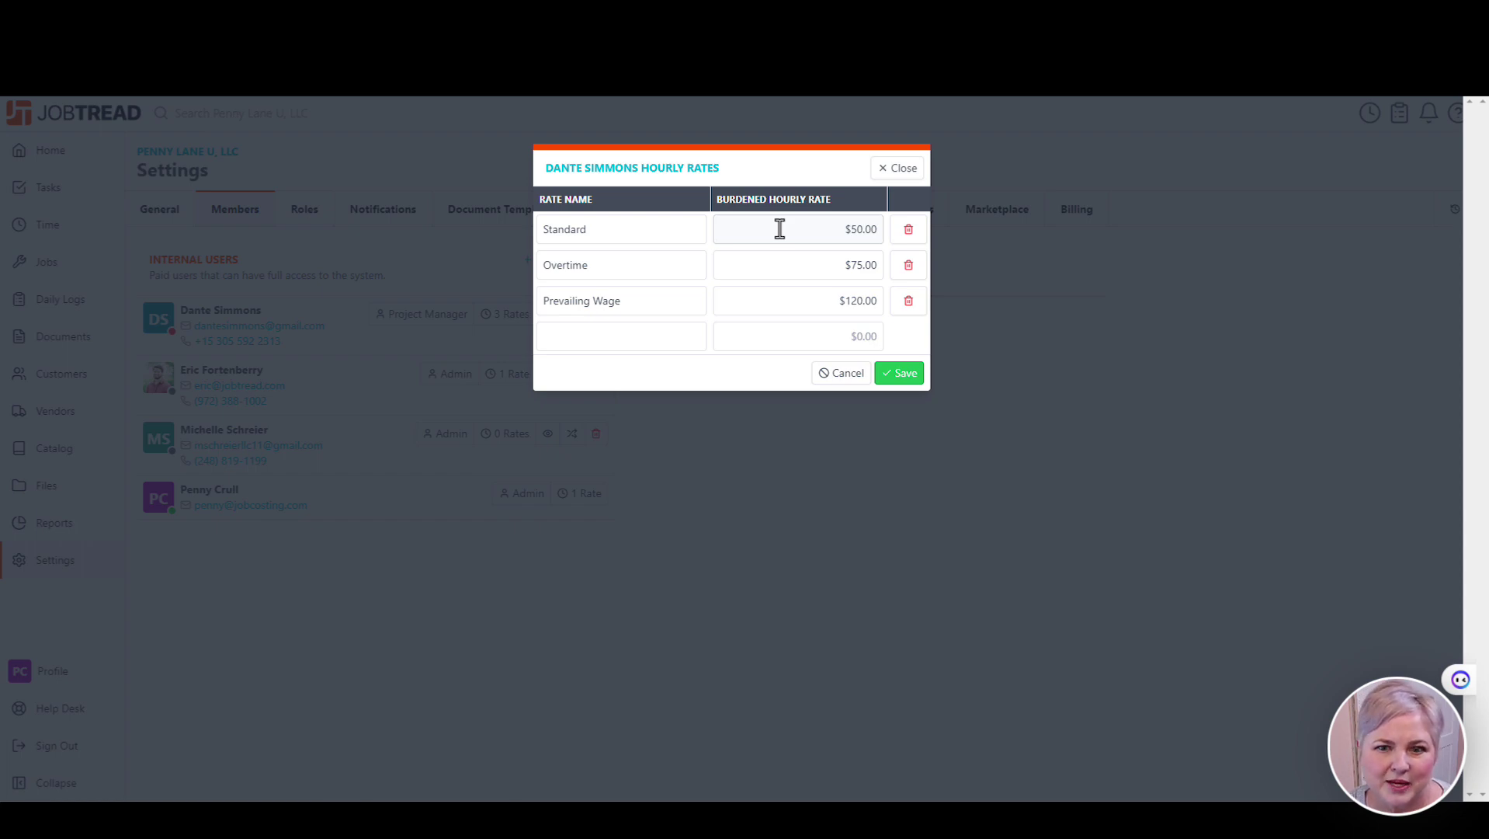
{"action": "left_click", "coordinate": [841, 374]}
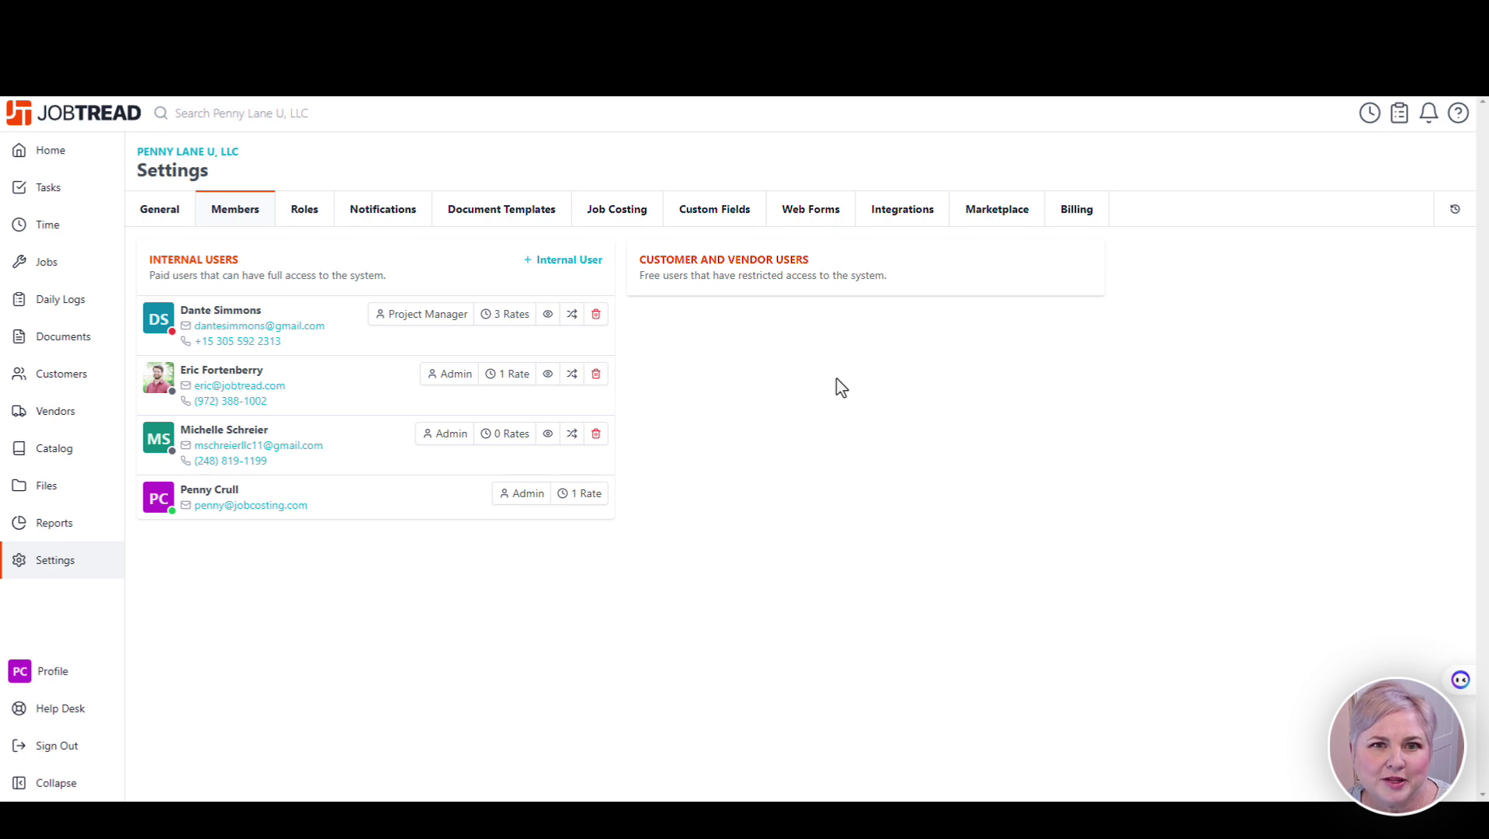
- Start a Standard time entry for the project manager on the Advanced Properties residence job
{"action": "left_click", "coordinate": [48, 228]}
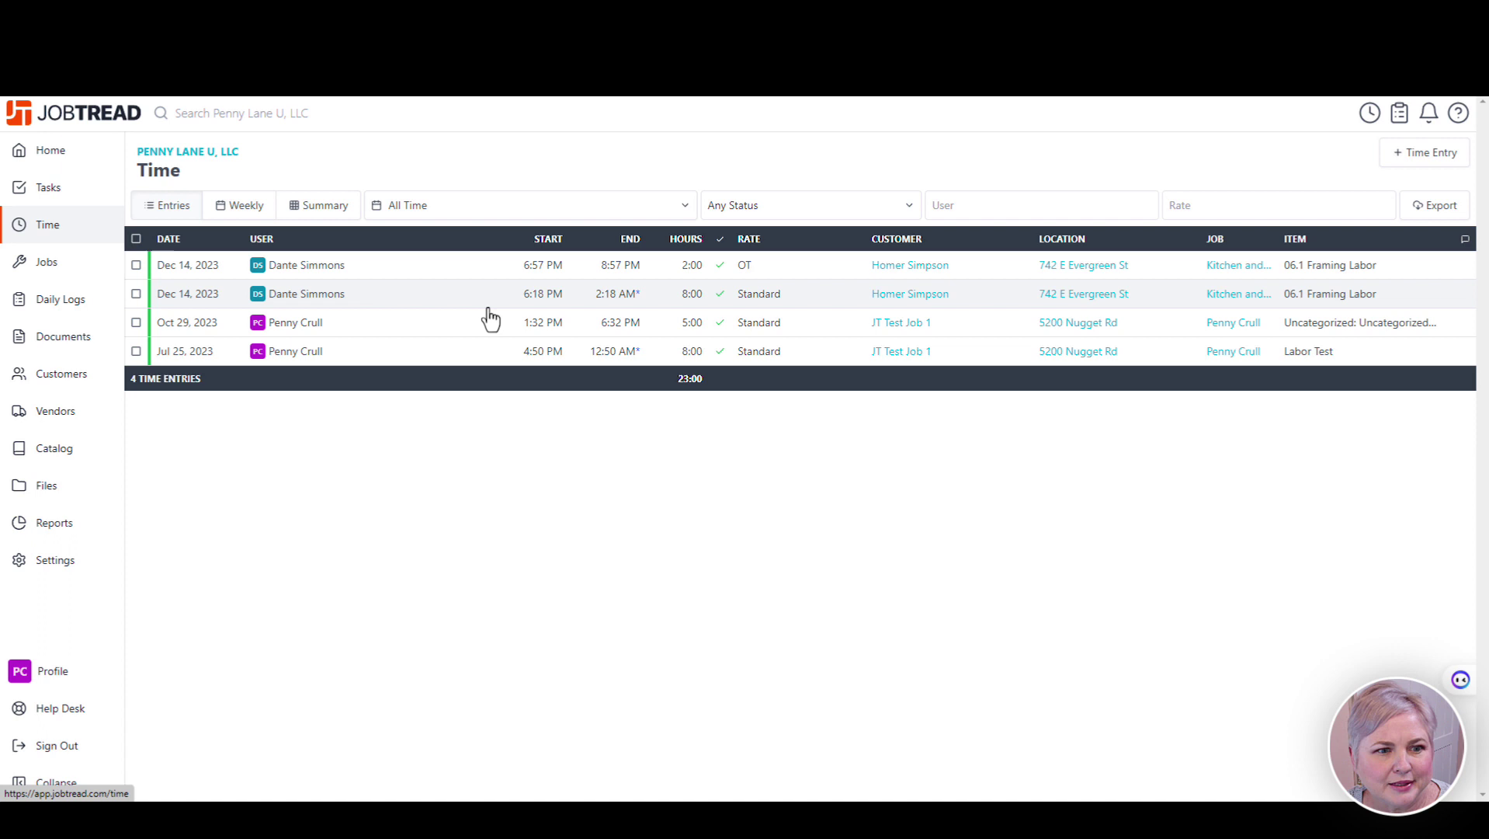
{"action": "left_click", "coordinate": [1425, 158]}
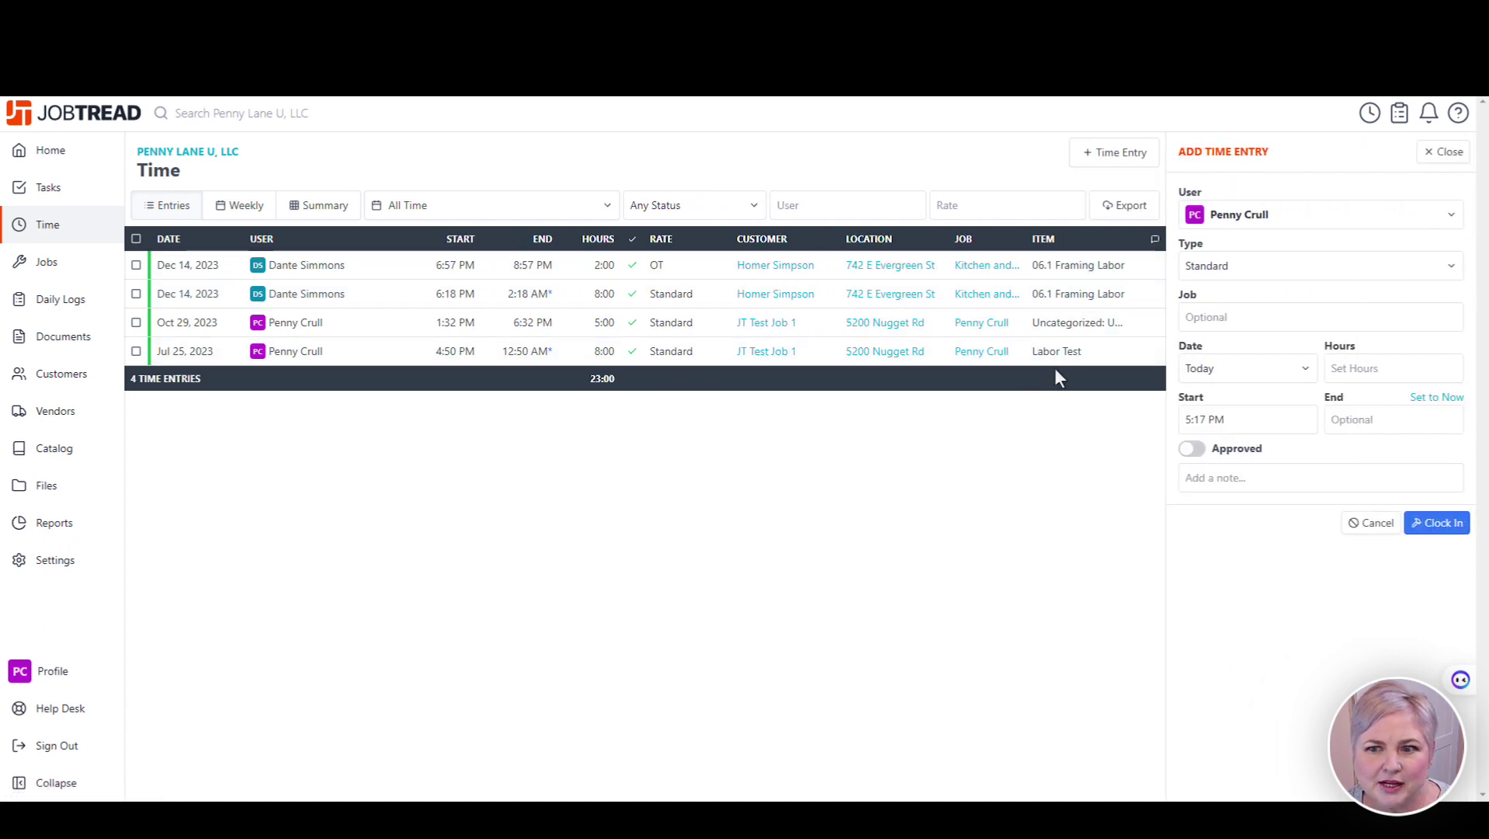
{"action": "left_click", "coordinate": [1289, 221]}
{"action": "left_click", "coordinate": [1285, 243]}
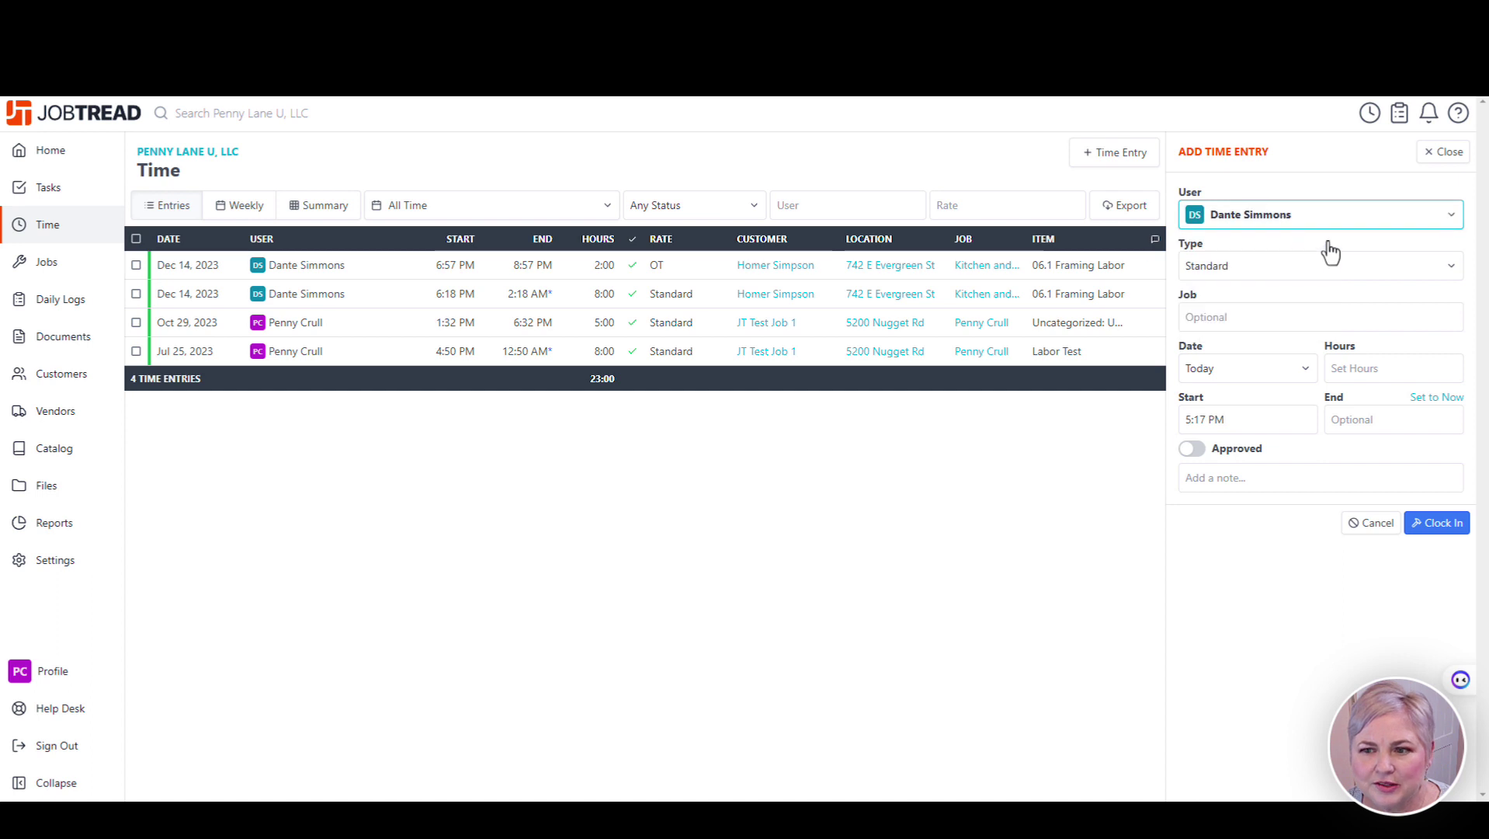
{"action": "left_click", "coordinate": [1300, 268]}
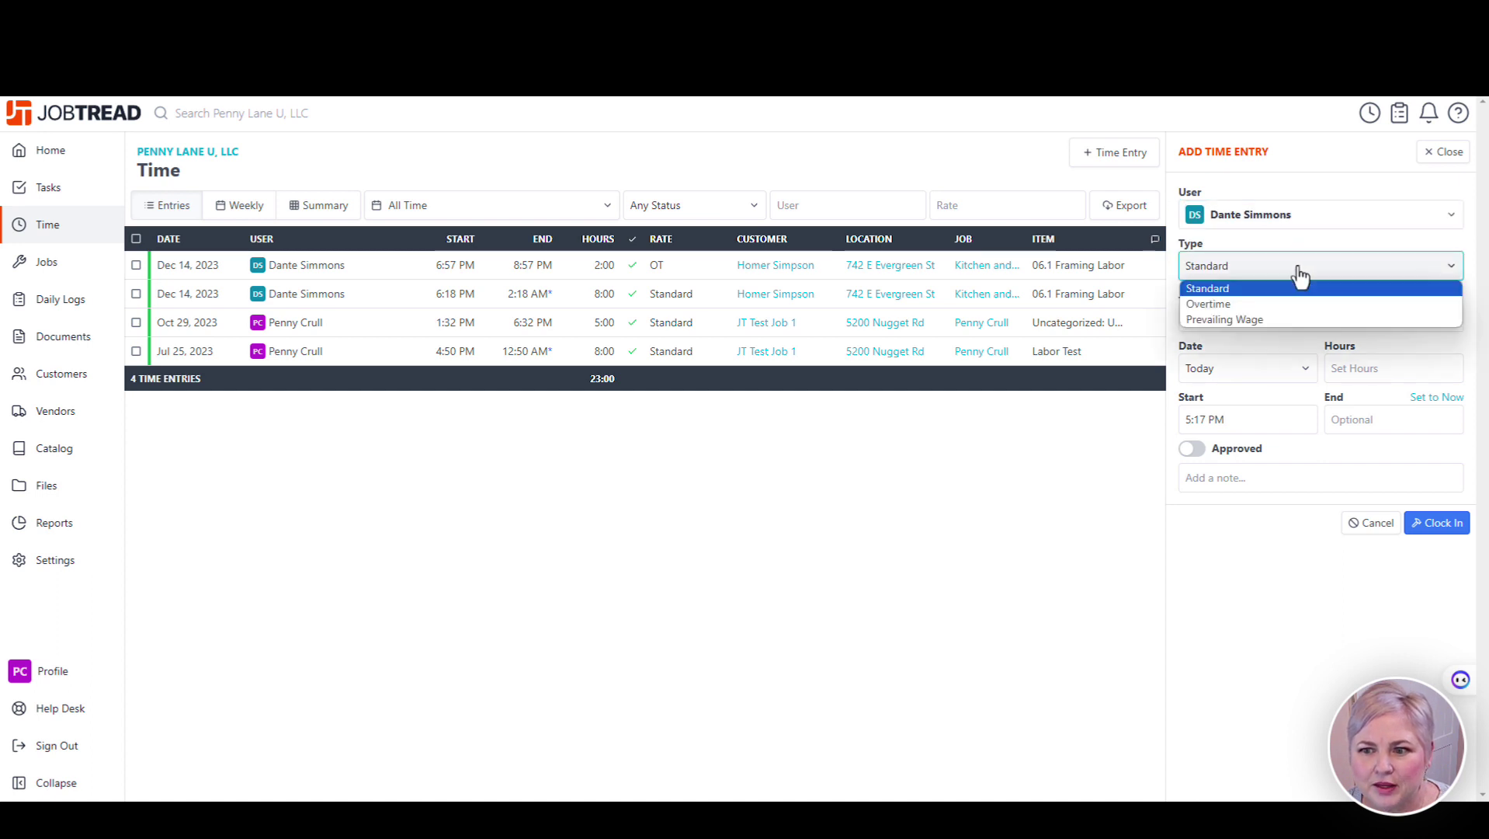
{"action": "left_click", "coordinate": [1291, 288]}
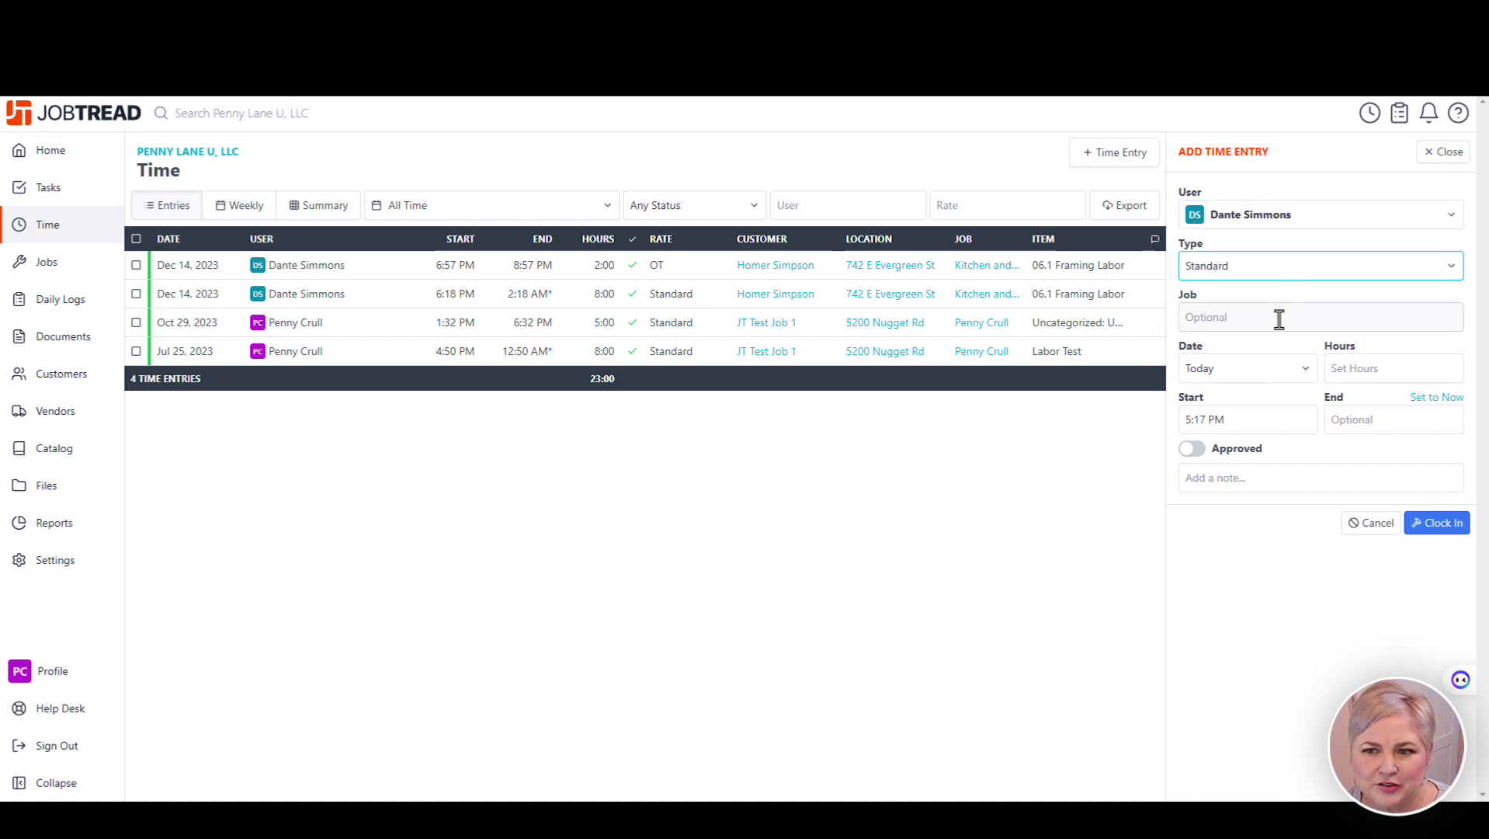
{"action": "left_click", "coordinate": [1279, 318]}
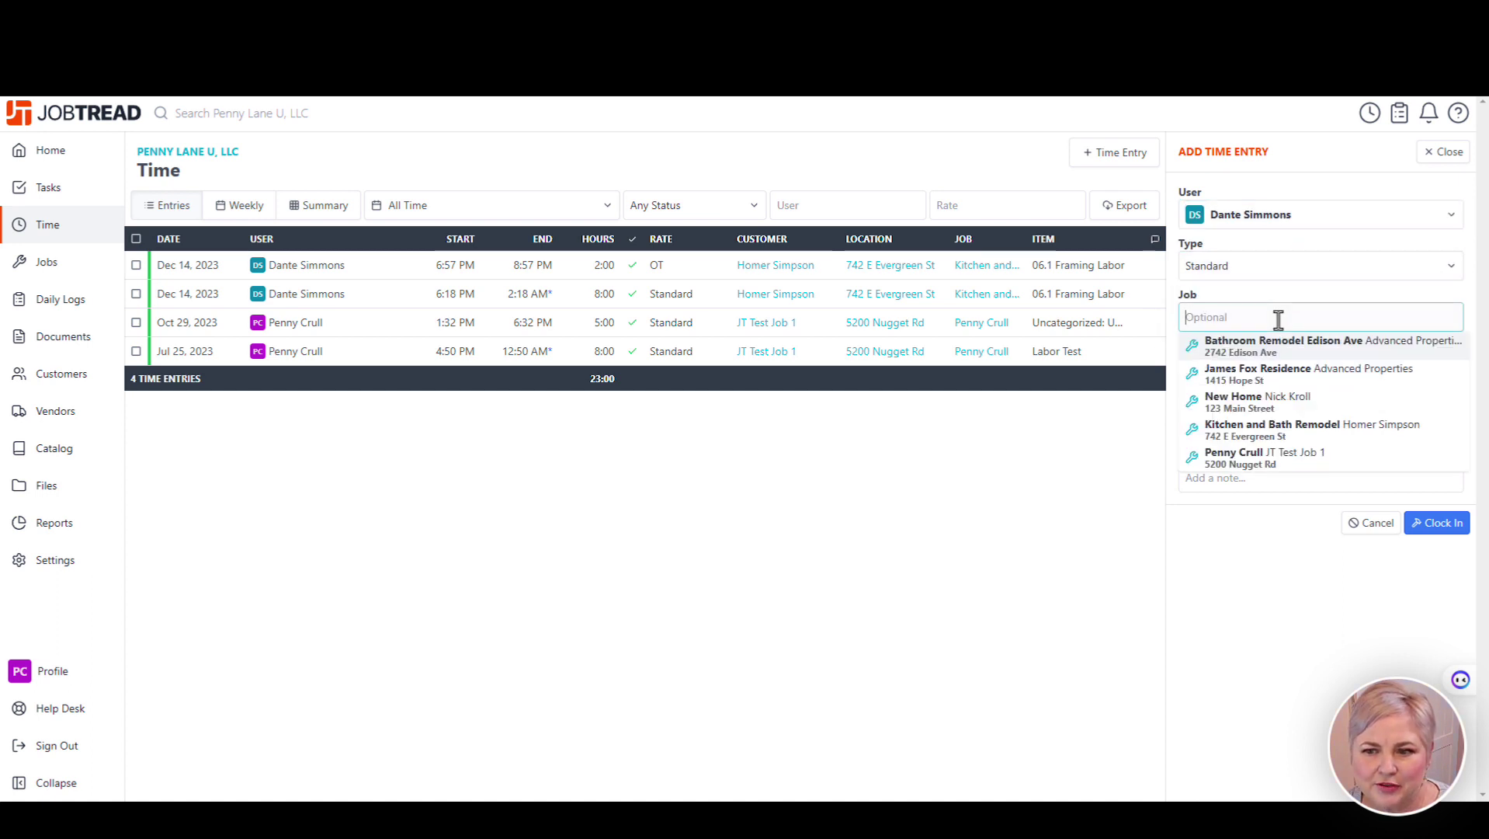
{"action": "left_click", "coordinate": [1278, 374]}
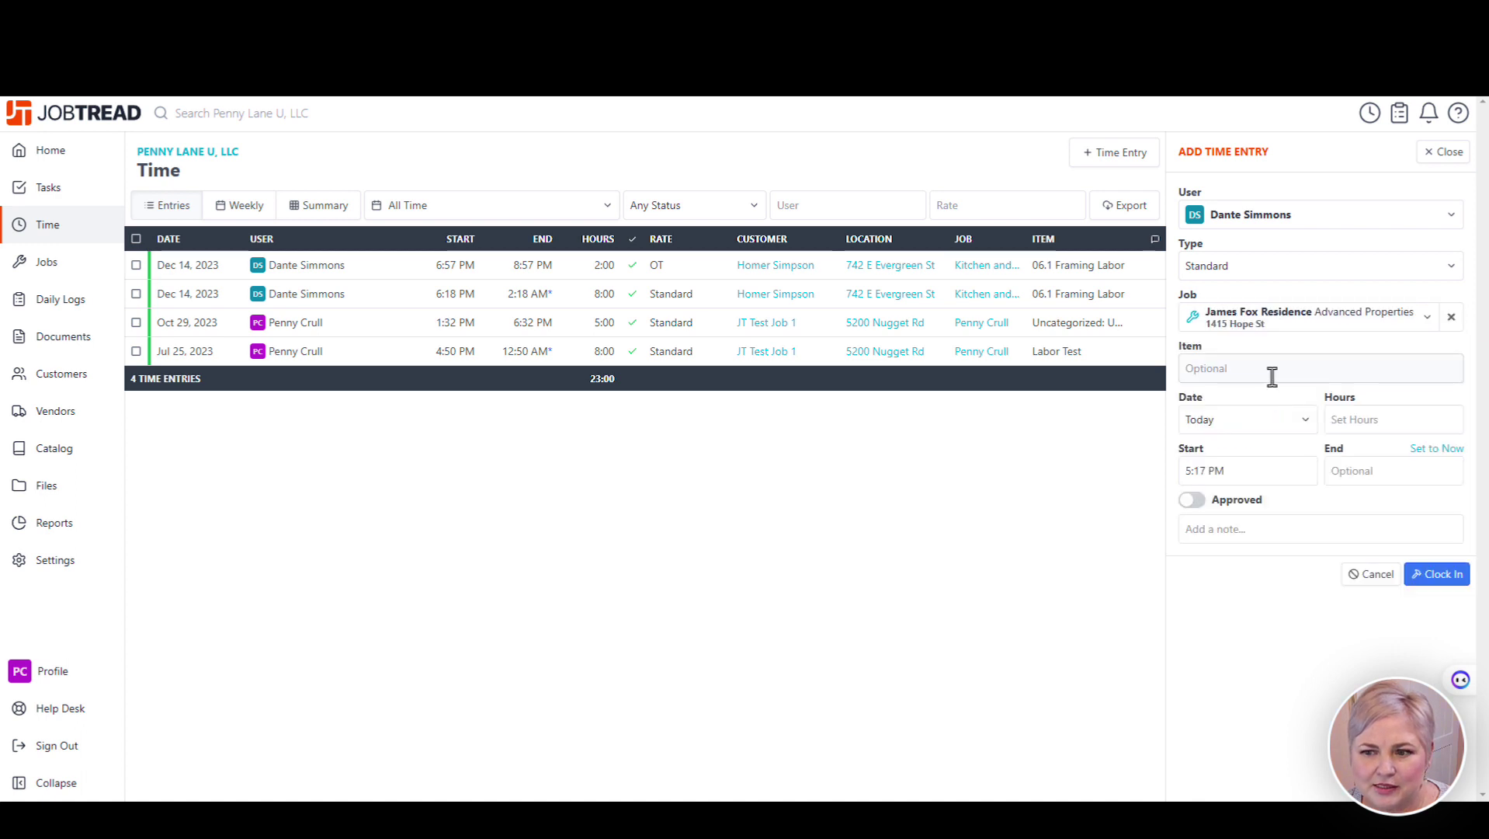
- Give the entry item 06.1 Framing Labor and 8 hours, mark it approved, and save
{"action": "left_click", "coordinate": [1273, 373]}
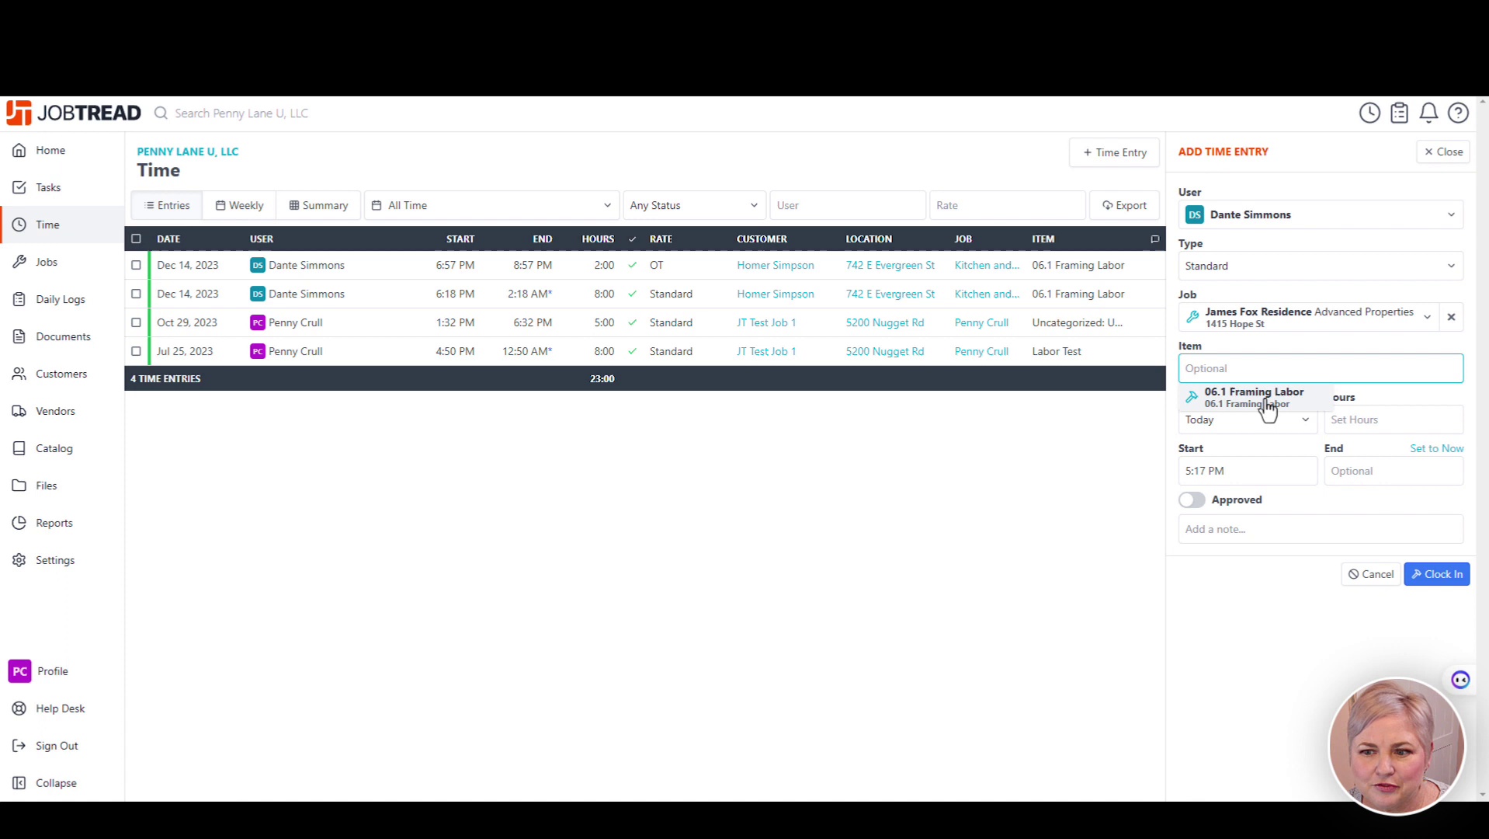
{"action": "left_click", "coordinate": [1268, 410]}
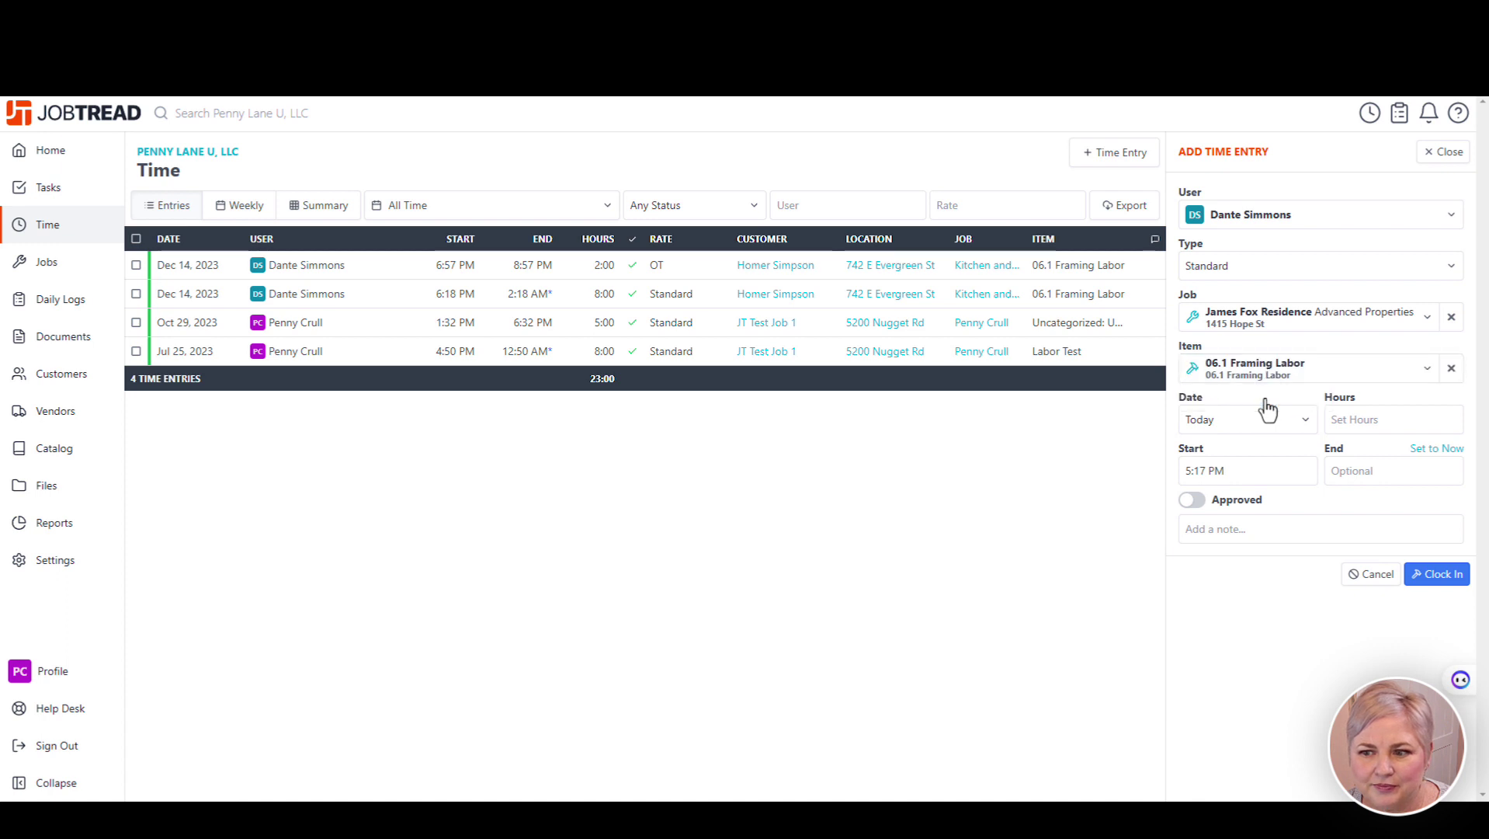
{"action": "left_click", "coordinate": [1346, 422]}
{"action": "type", "text": "8"}
{"action": "key", "text": "Tab"}
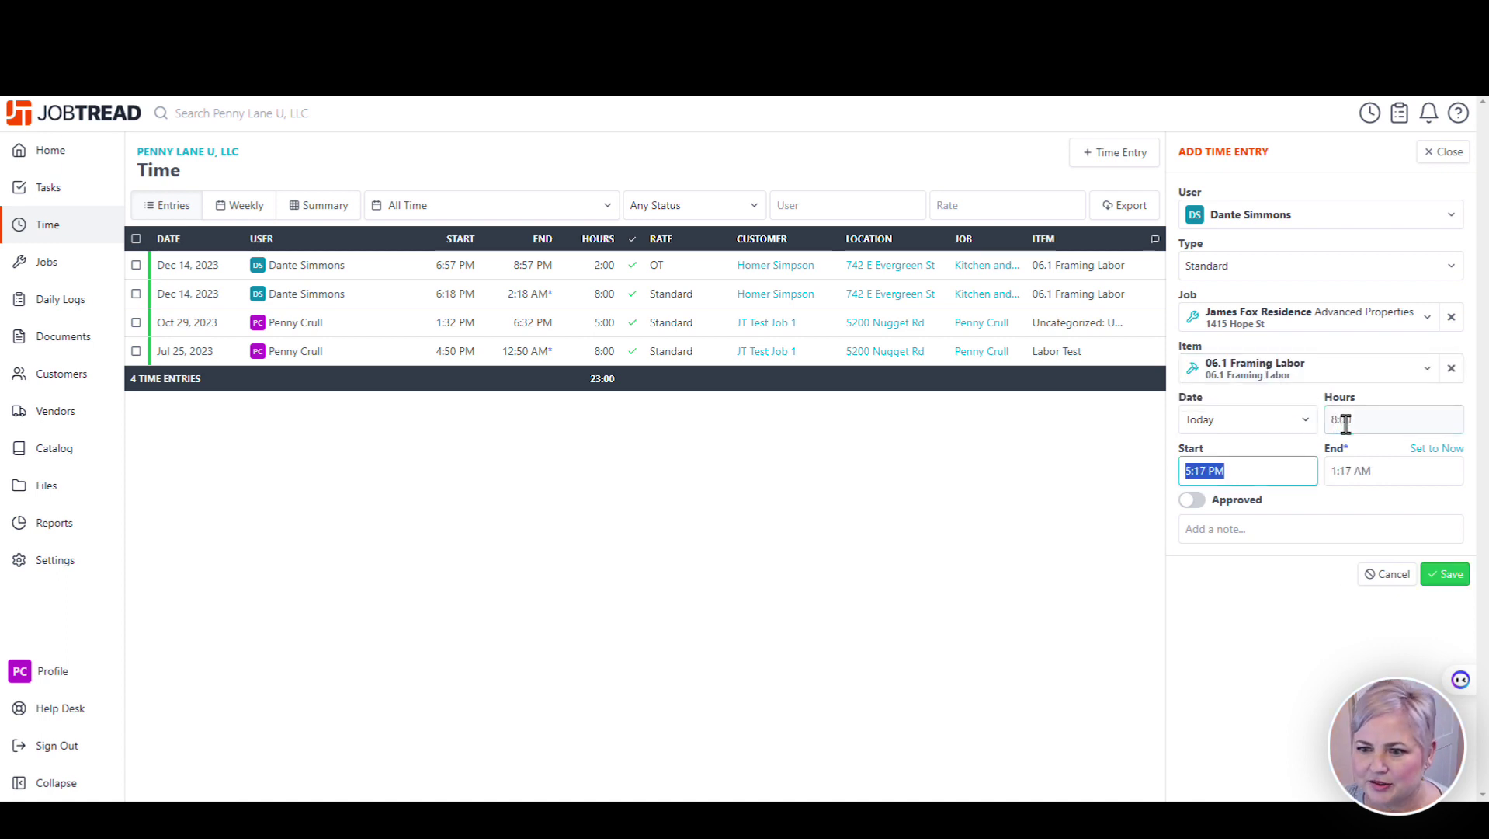
{"action": "left_click", "coordinate": [1191, 499]}
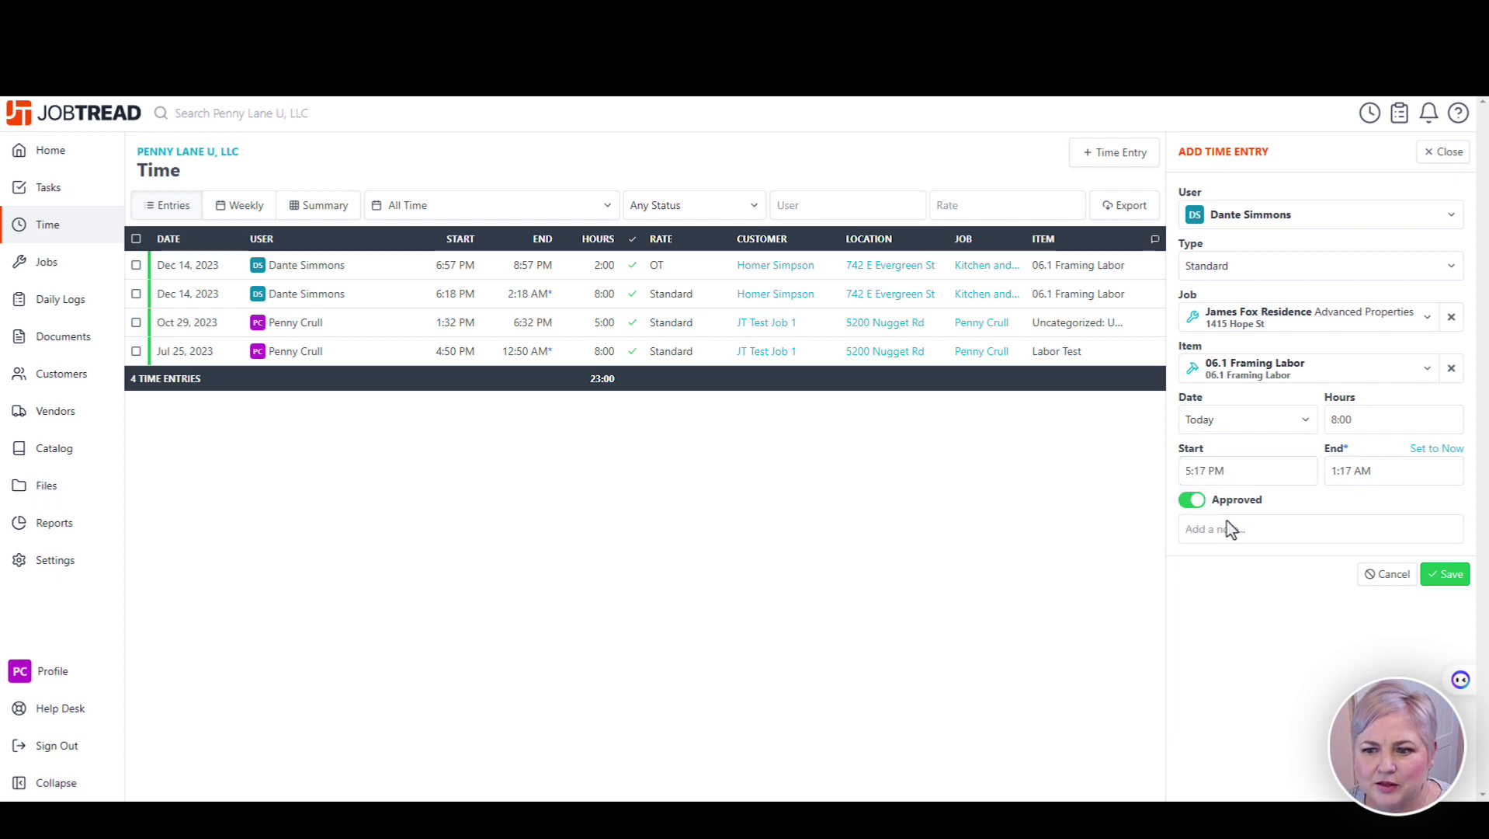
{"action": "left_click", "coordinate": [1448, 575]}
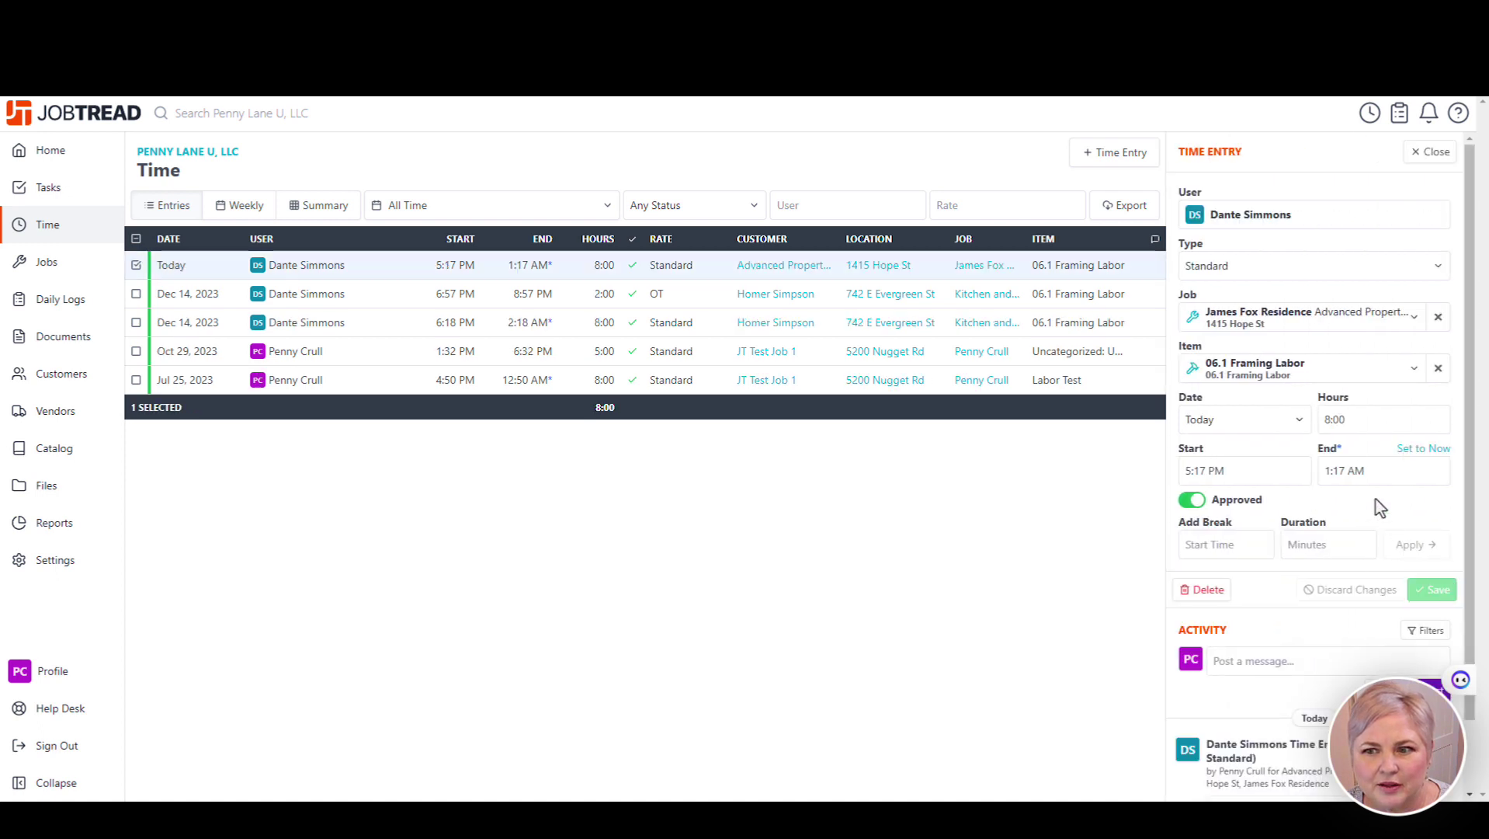
{"action": "left_click", "coordinate": [1434, 153]}
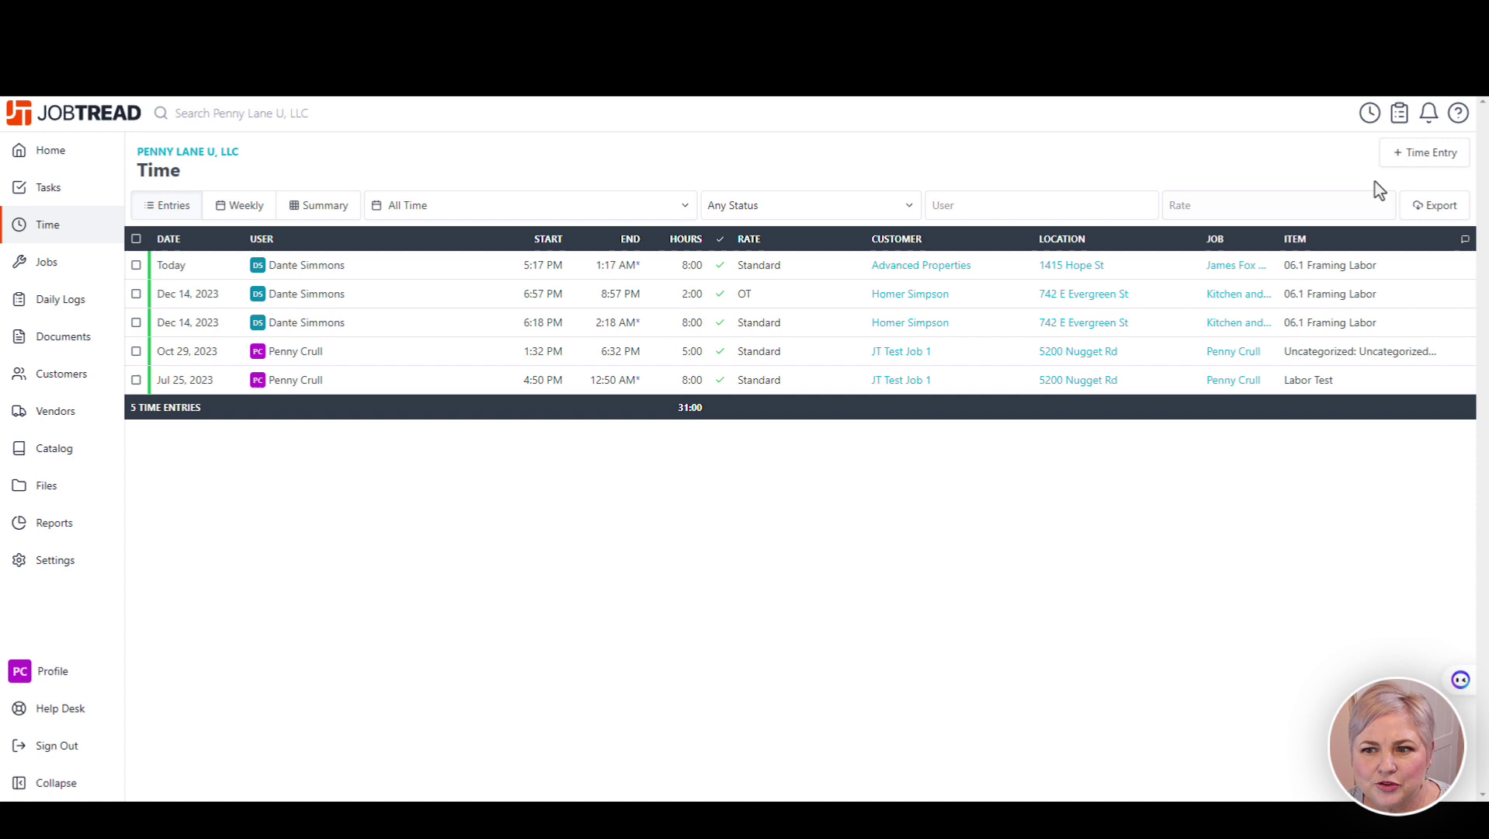
- Add and save an approved 1-hour Overtime time entry for the same employee
{"action": "left_click", "coordinate": [1403, 167]}
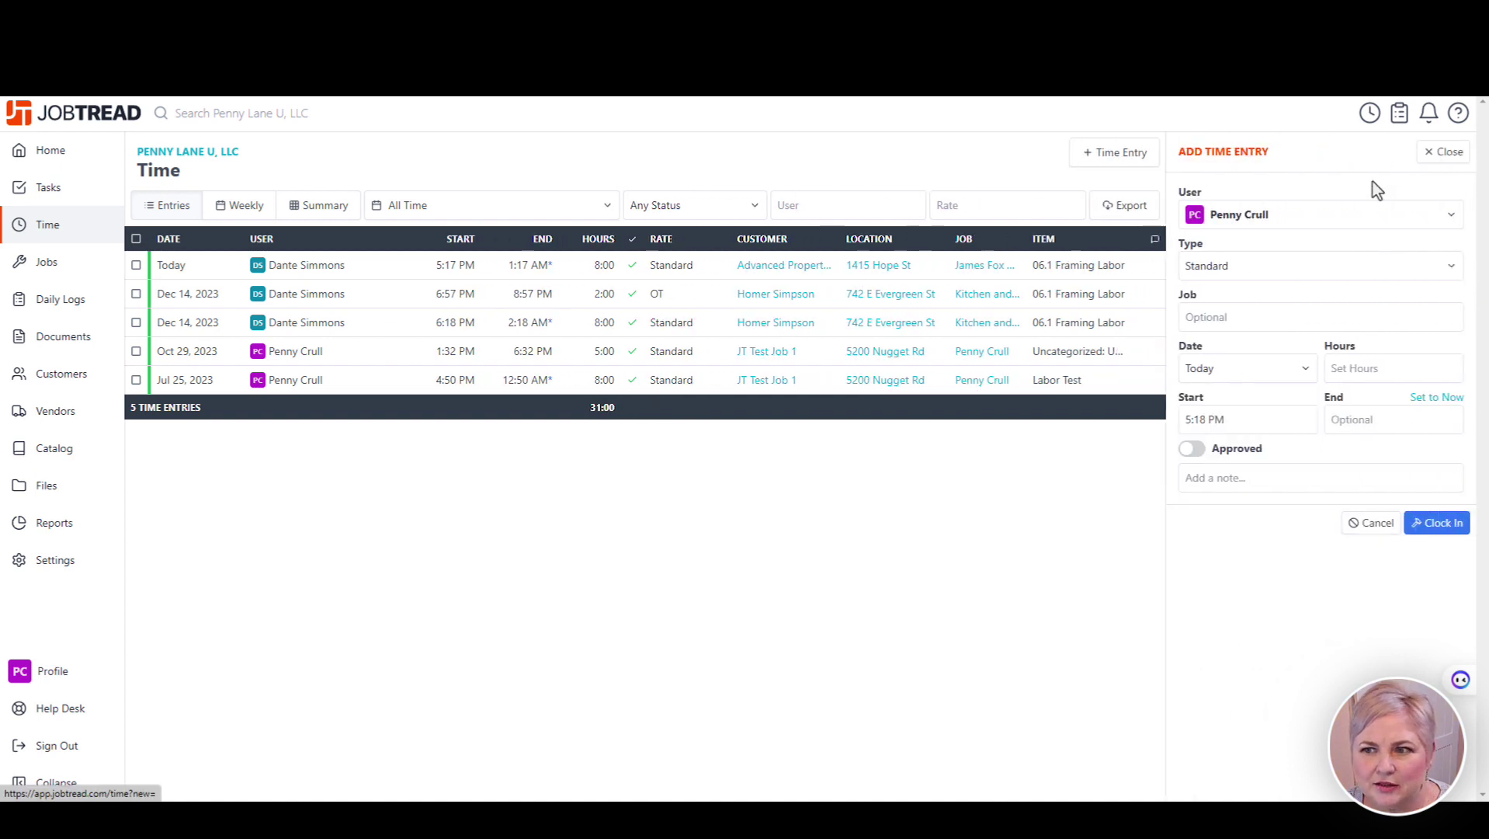
{"action": "left_click", "coordinate": [1263, 272]}
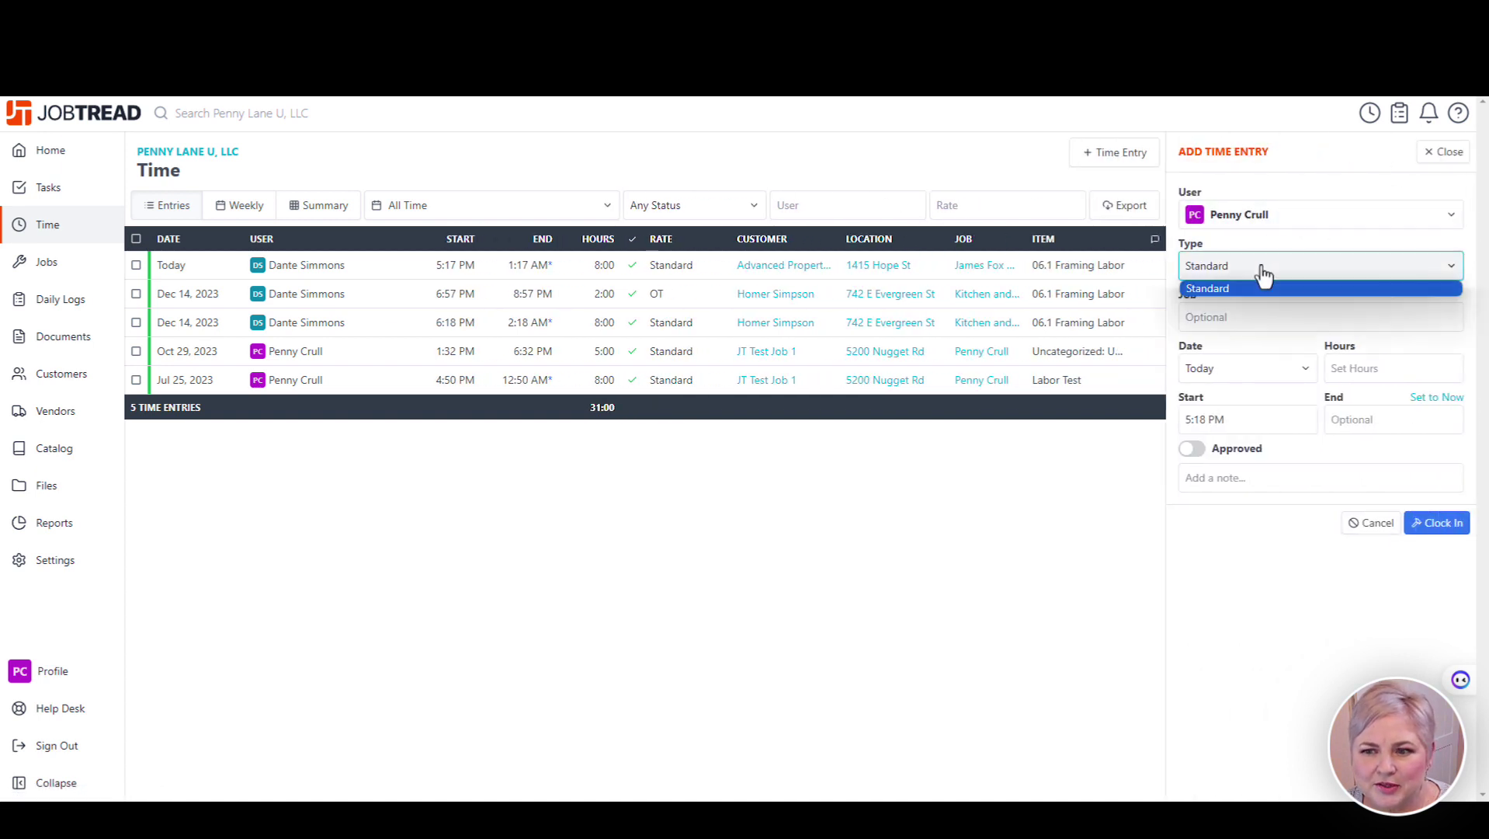
{"action": "left_click", "coordinate": [1285, 217]}
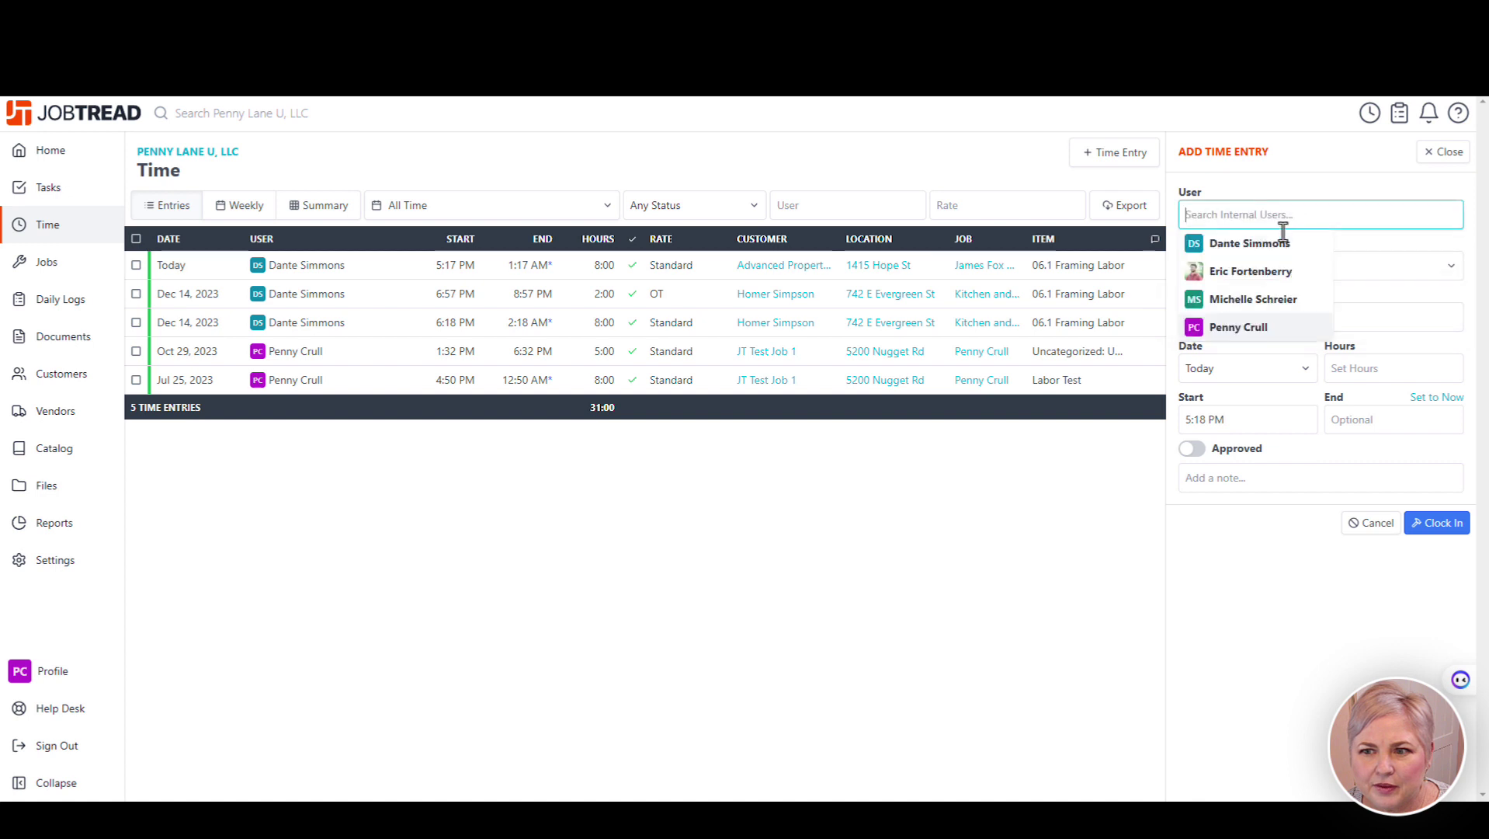
{"action": "left_click", "coordinate": [1277, 242]}
{"action": "left_click", "coordinate": [1281, 264]}
{"action": "left_click", "coordinate": [1258, 304]}
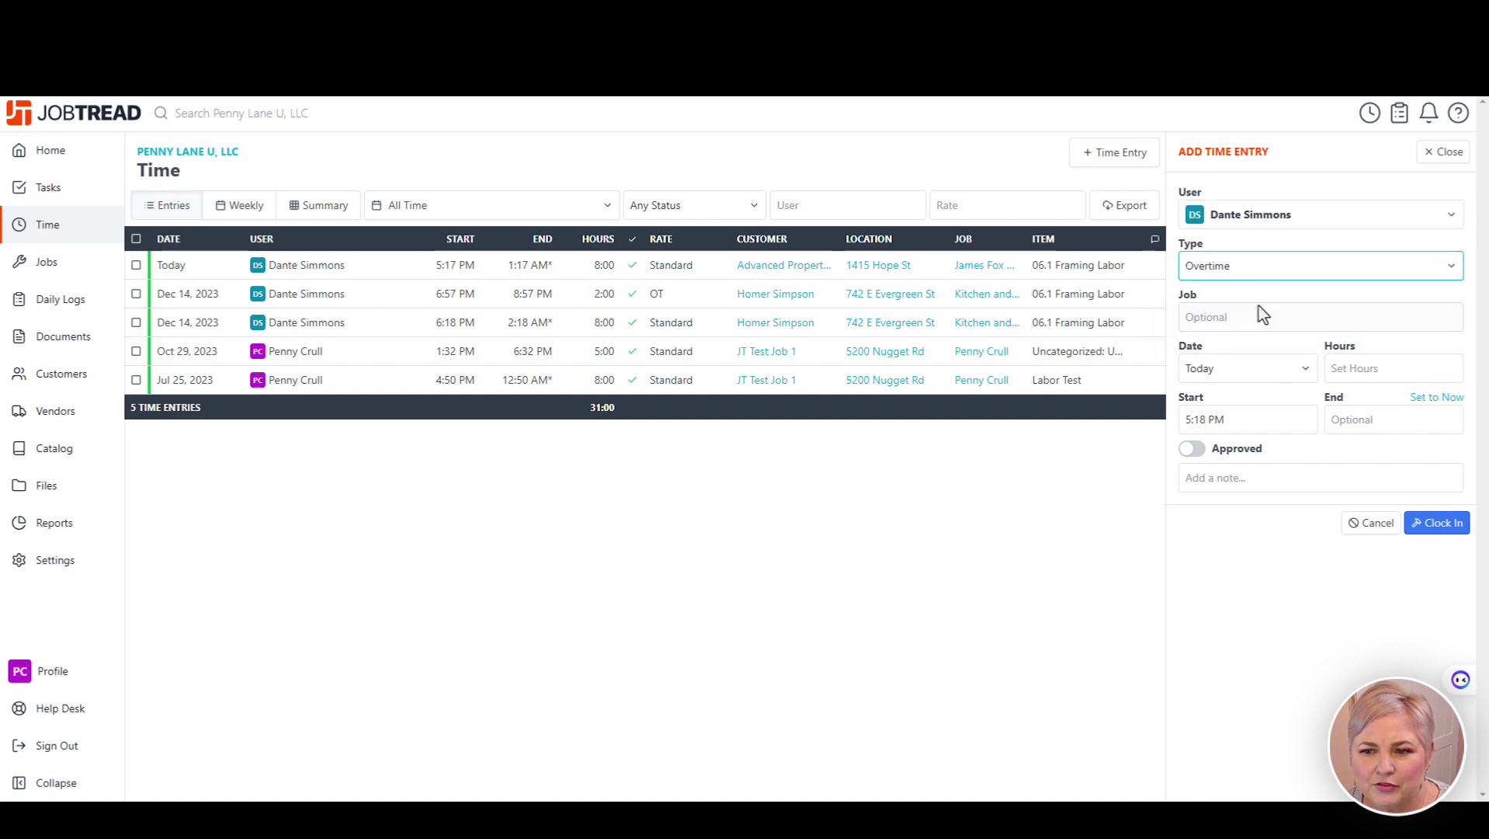
{"action": "left_click", "coordinate": [1335, 371]}
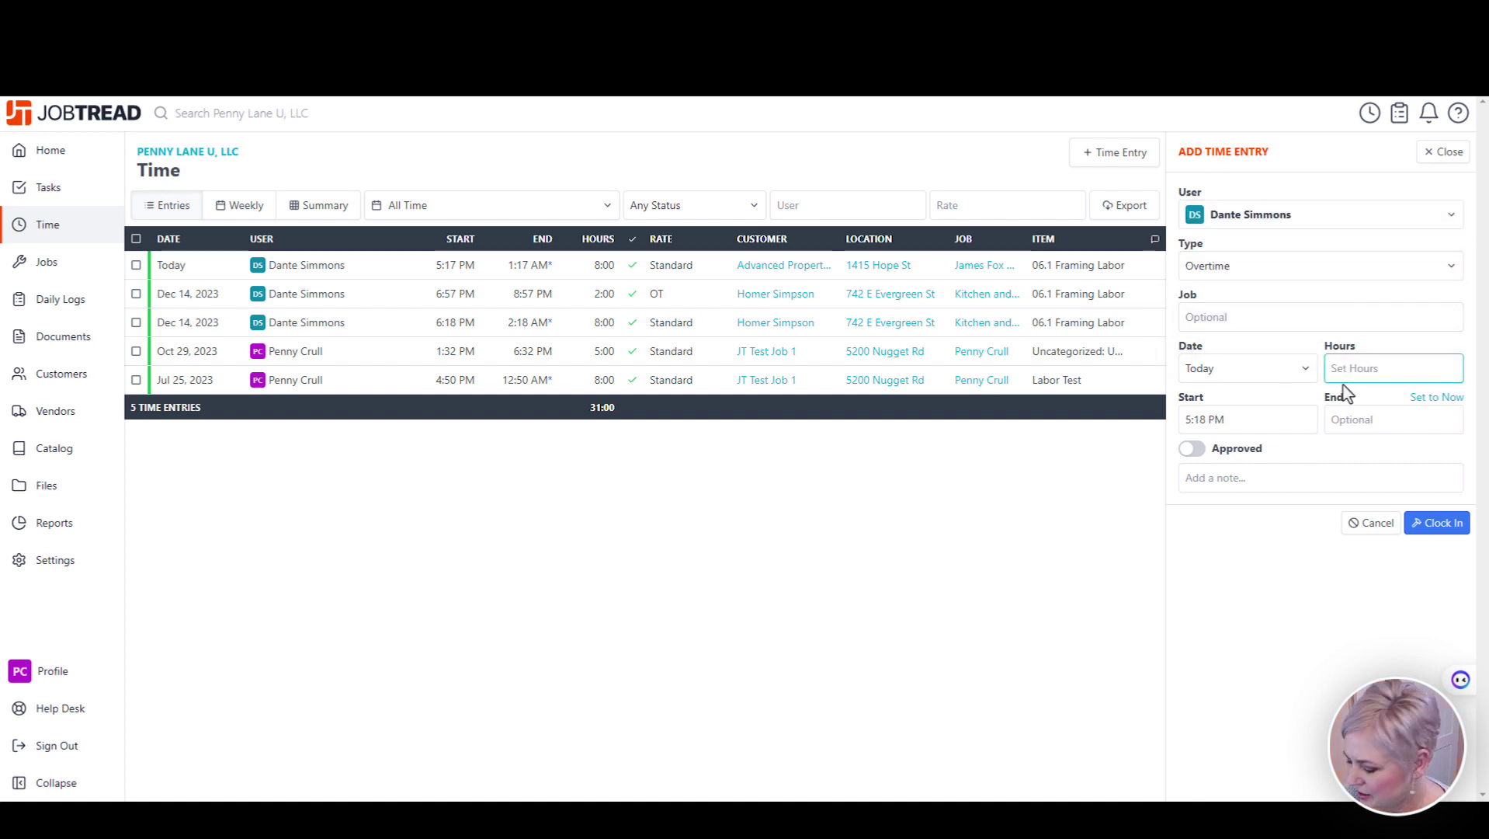
{"action": "type", "text": "1"}
{"action": "key", "text": "Tab"}
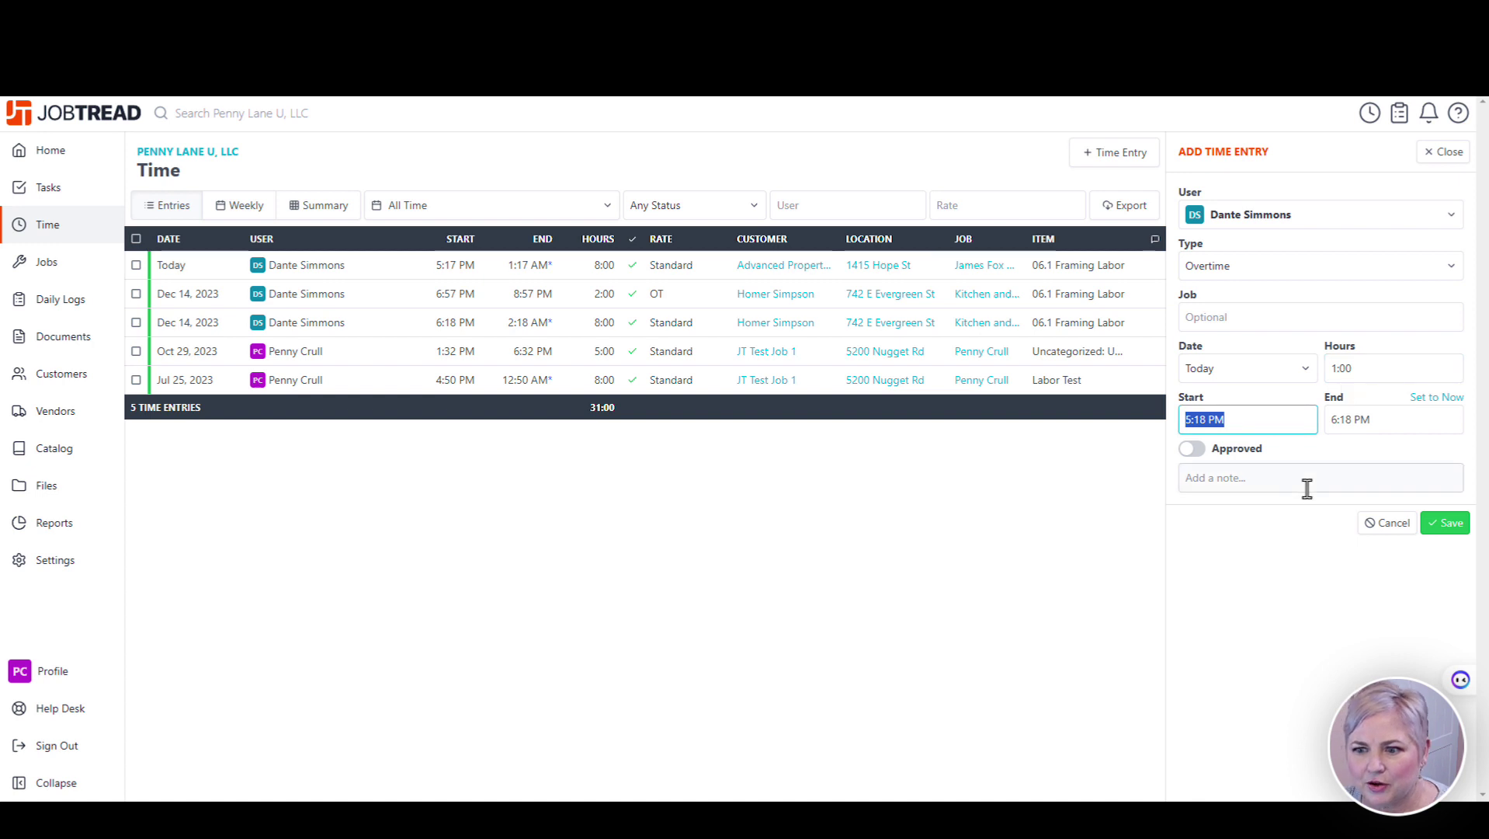
{"action": "left_click", "coordinate": [1192, 450]}
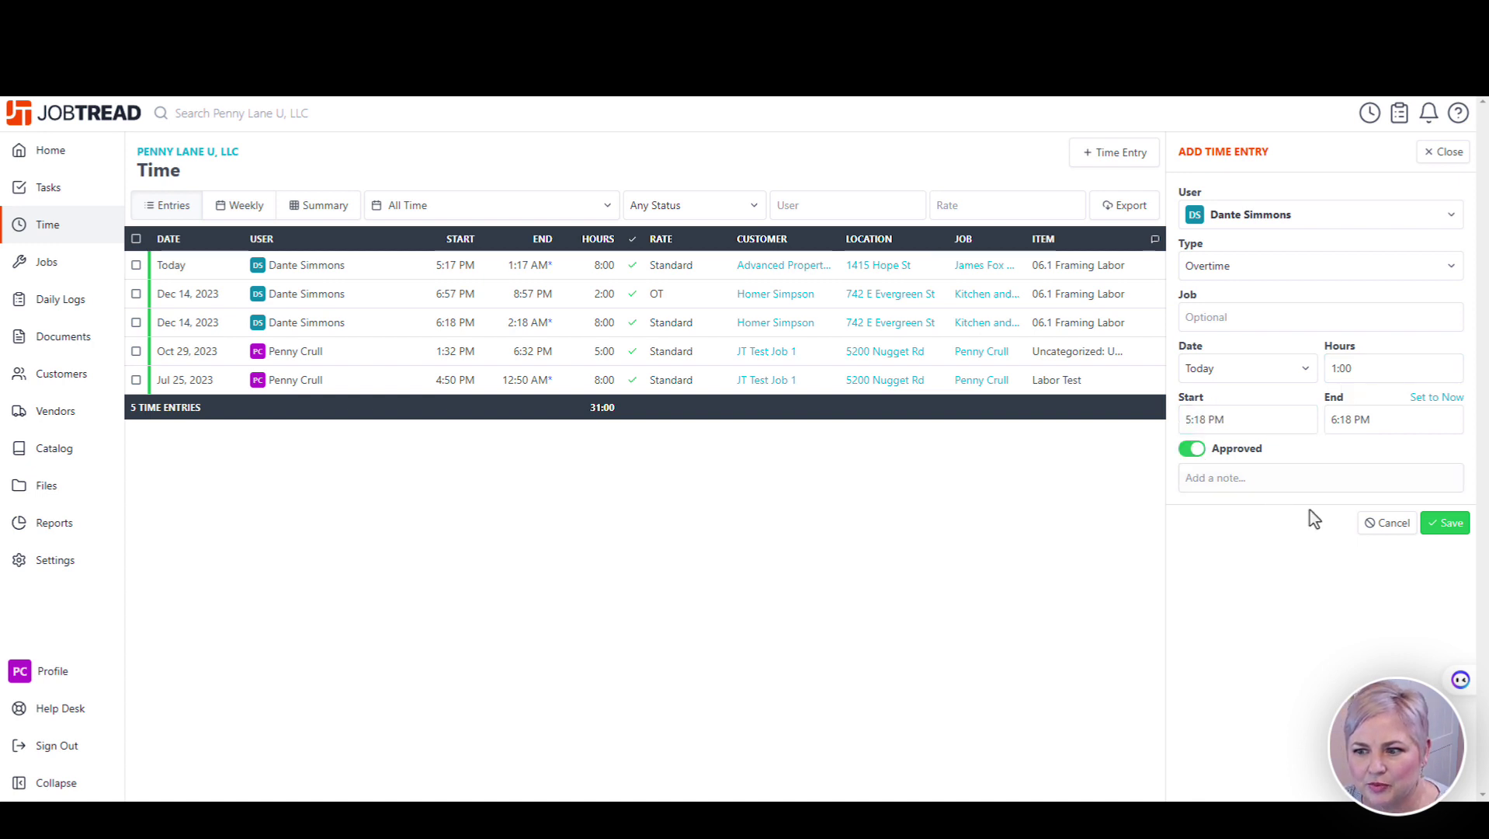
{"action": "left_click", "coordinate": [1454, 523]}
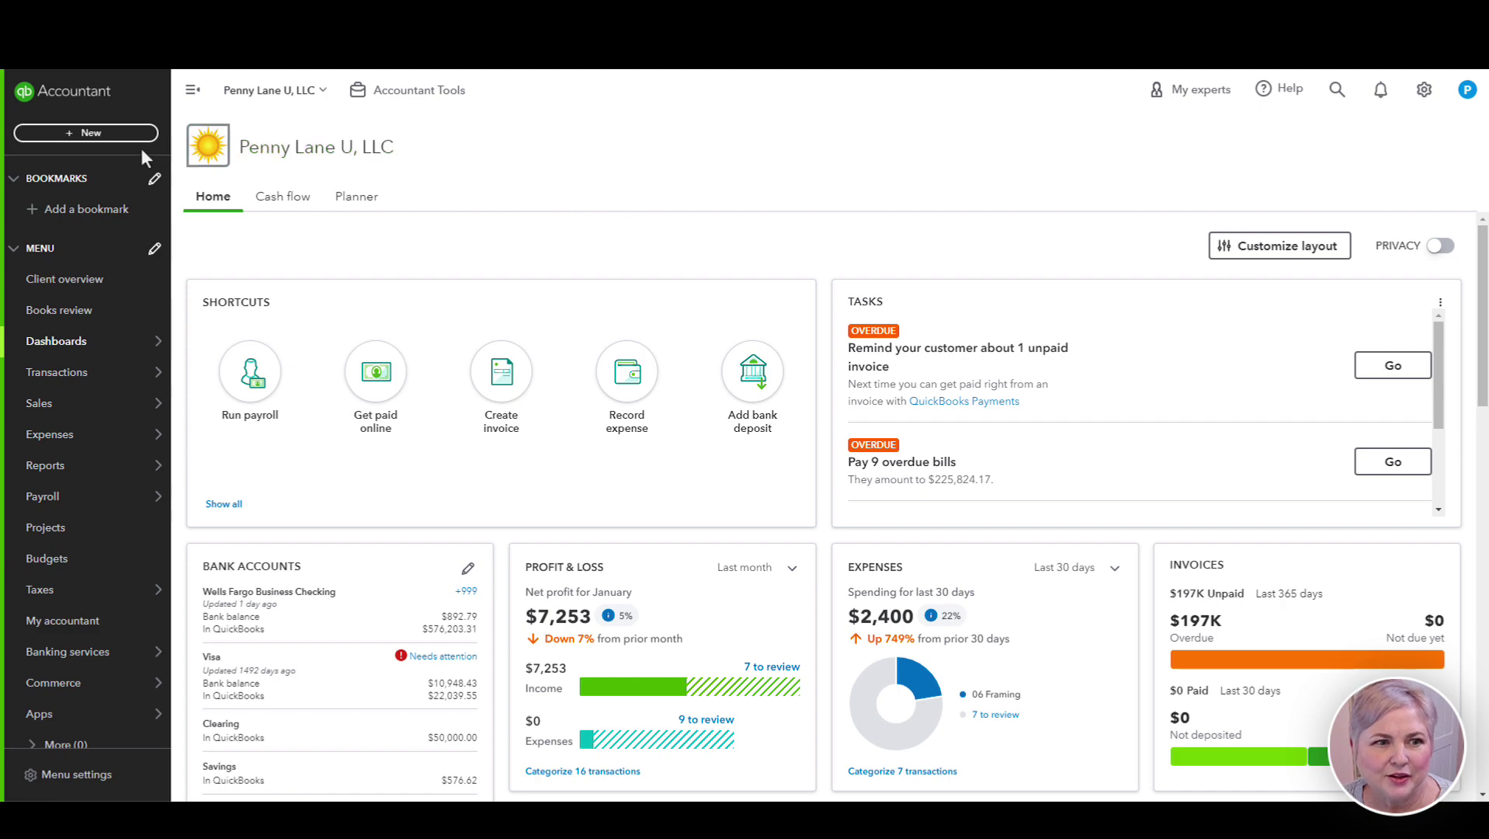
- Create a new Weekly timesheet showing the 2/11–2/17/2024 Standard and Overtime lines
{"action": "left_click", "coordinate": [109, 138]}
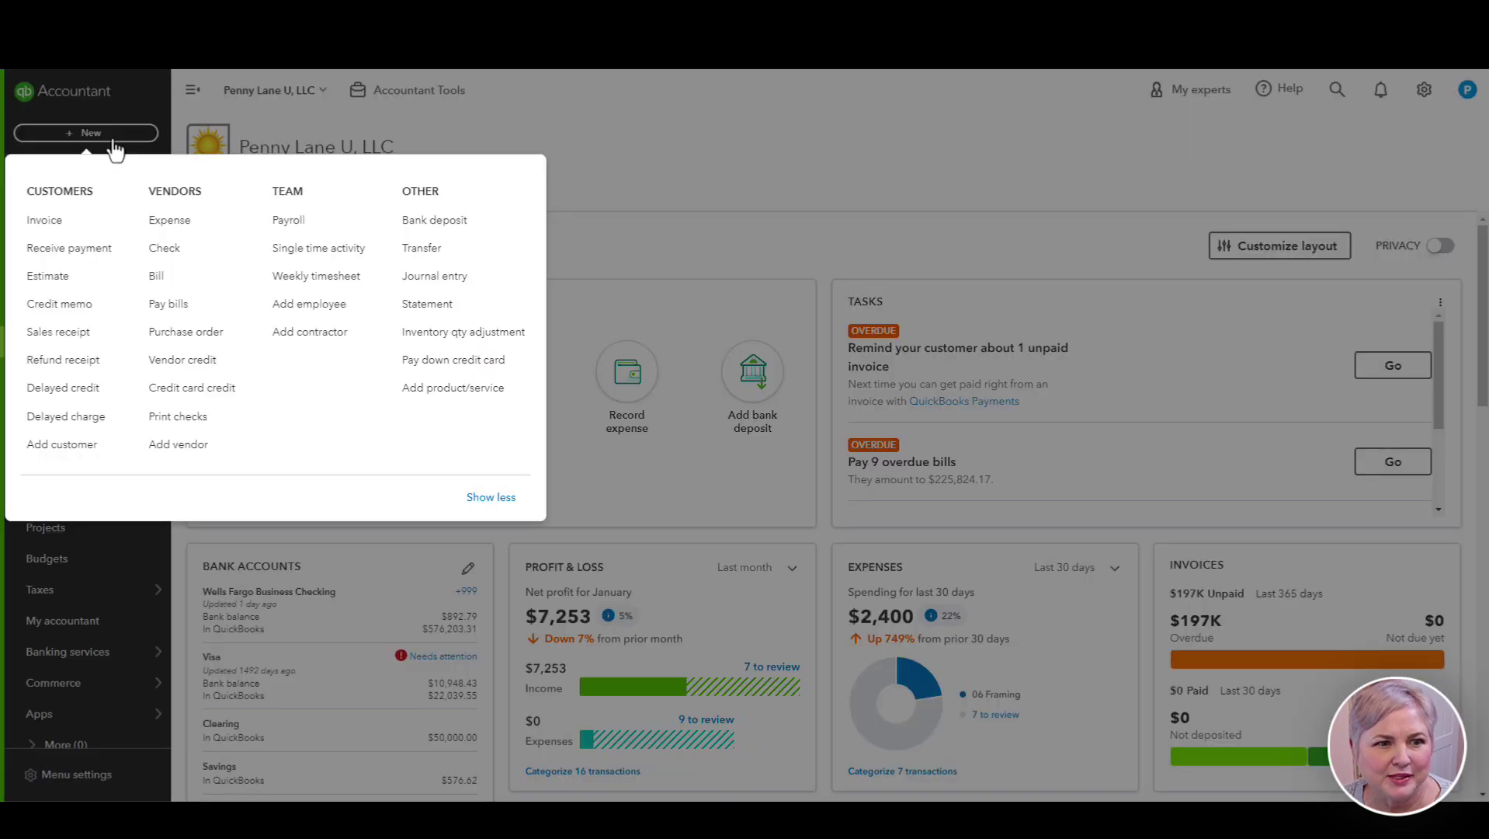
{"action": "left_click", "coordinate": [317, 276]}
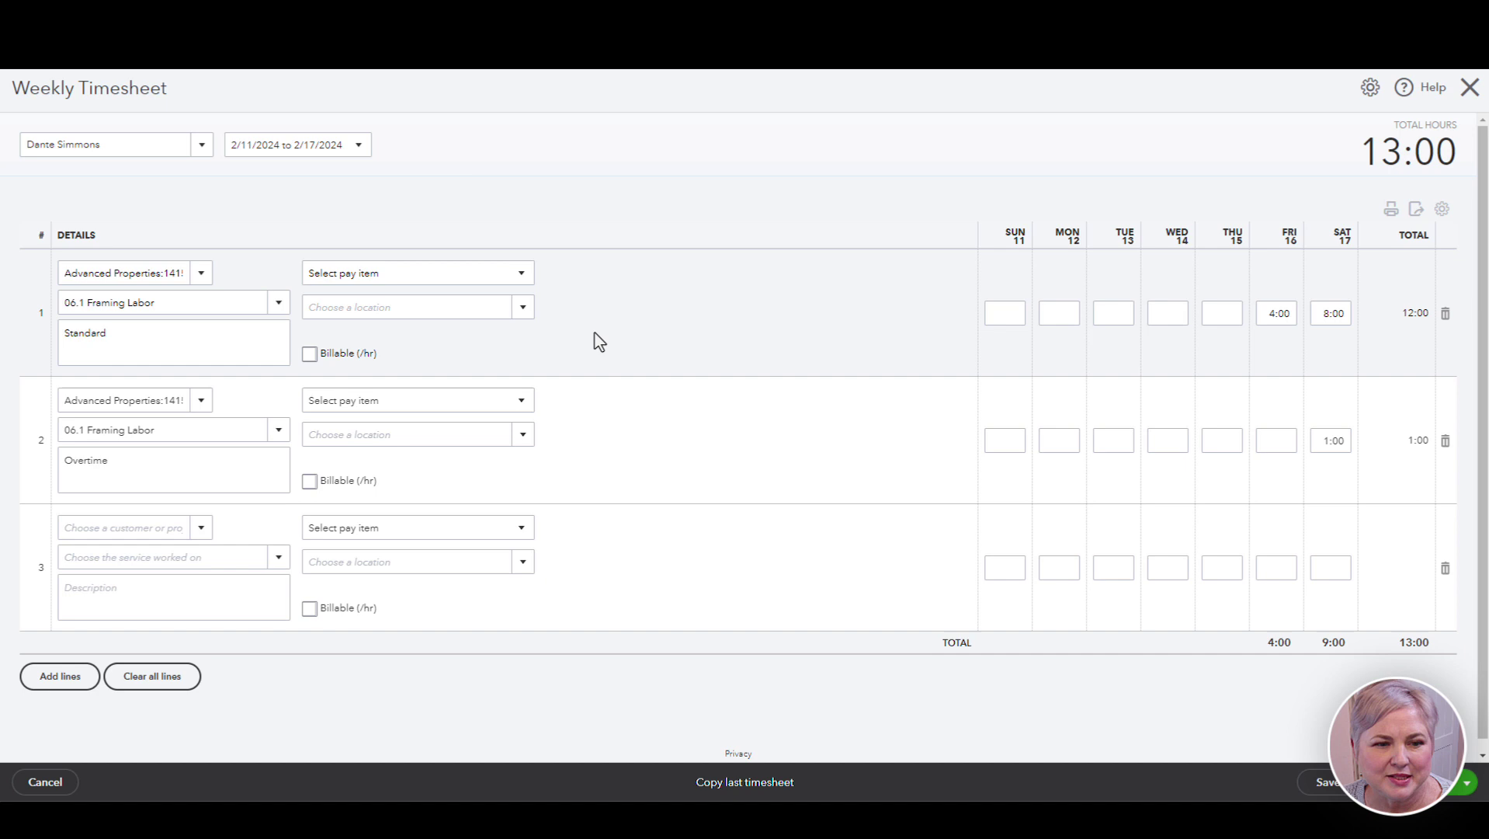
- Assign pay item Regular Pay to the Standard line and Overtime to the Overtime line
{"action": "left_click", "coordinate": [497, 280]}
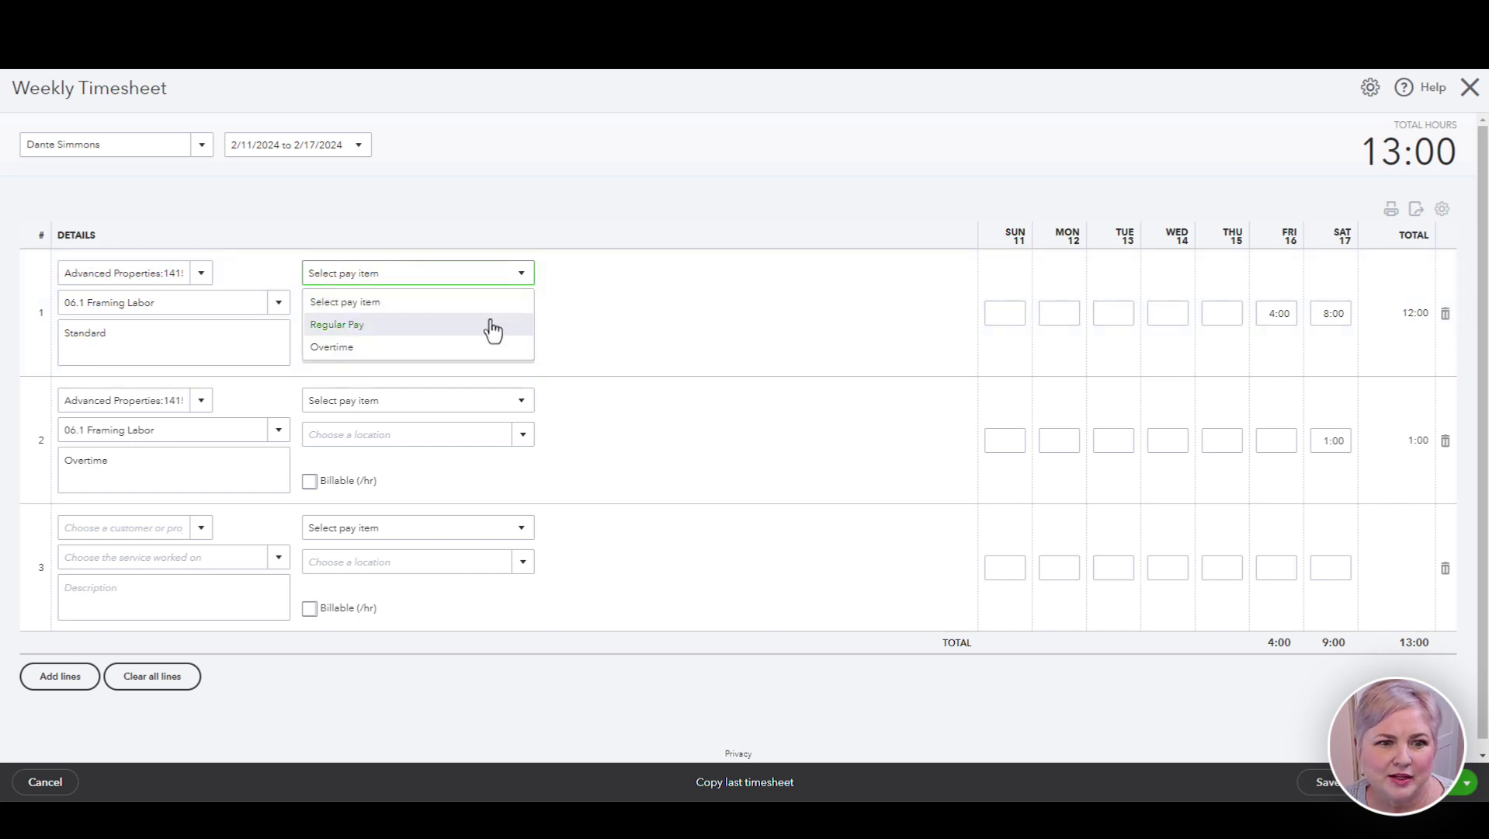
{"action": "left_click", "coordinate": [493, 330]}
{"action": "left_click", "coordinate": [521, 402]}
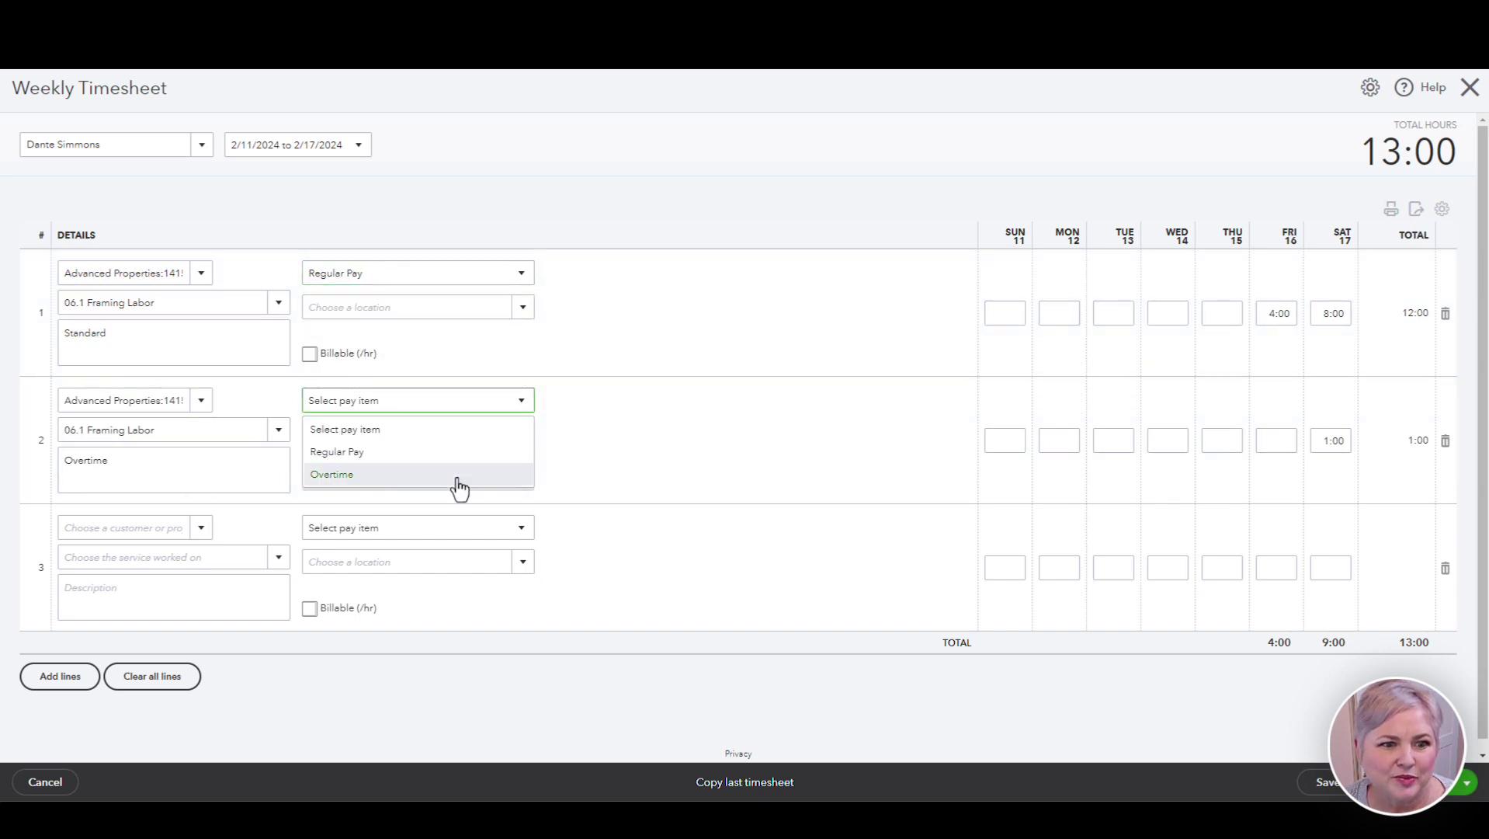
{"action": "left_click", "coordinate": [458, 476]}
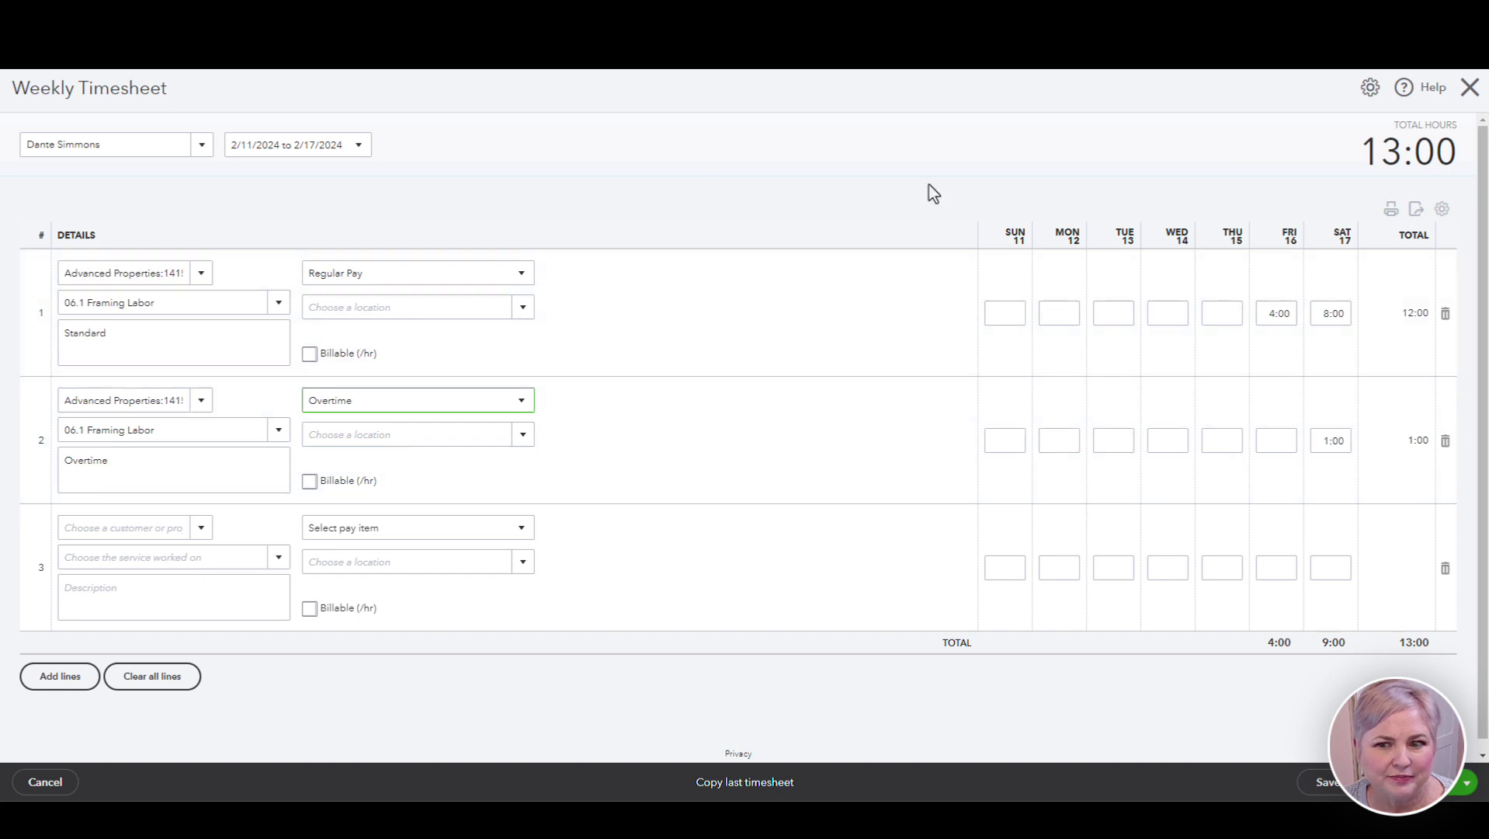